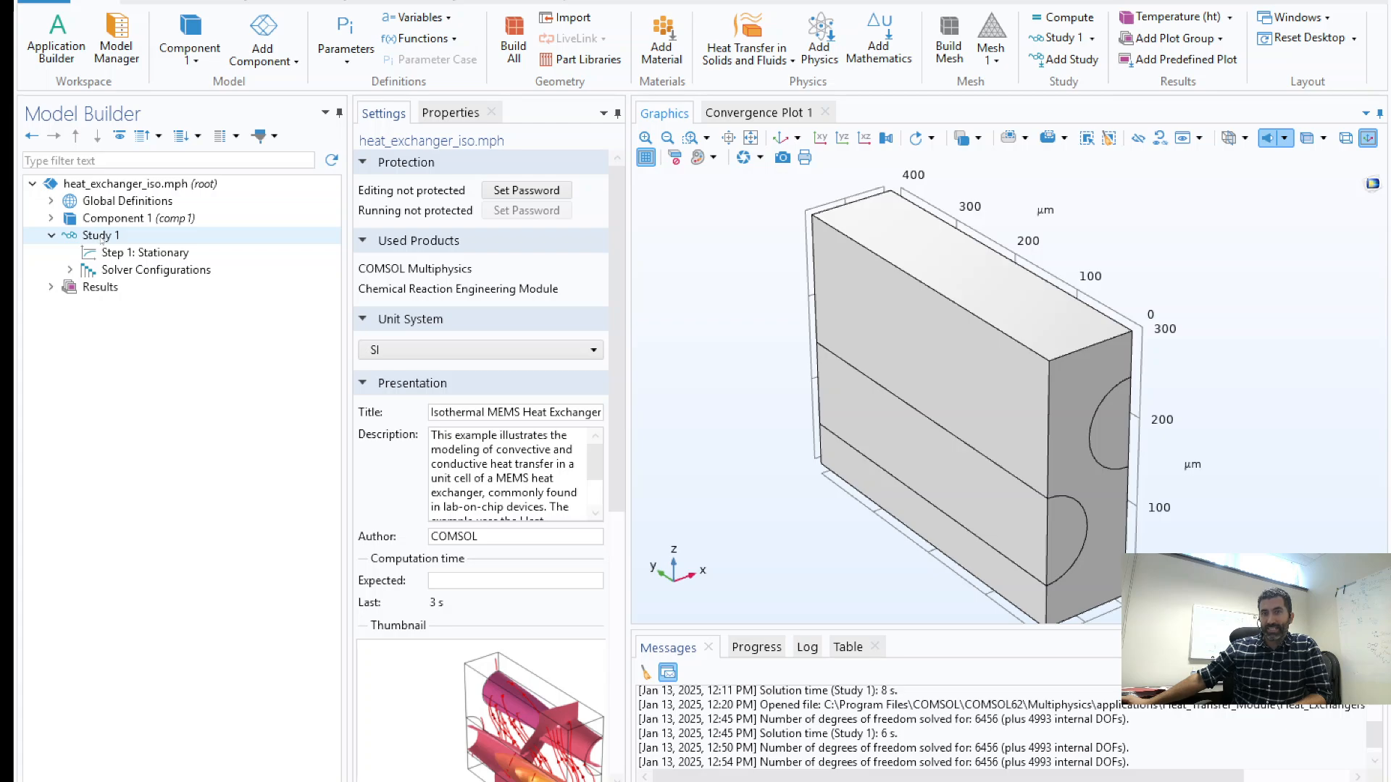
Step: Compute Study 1 and collapse its solver configurations
click(100, 236)
right_click(102, 236)
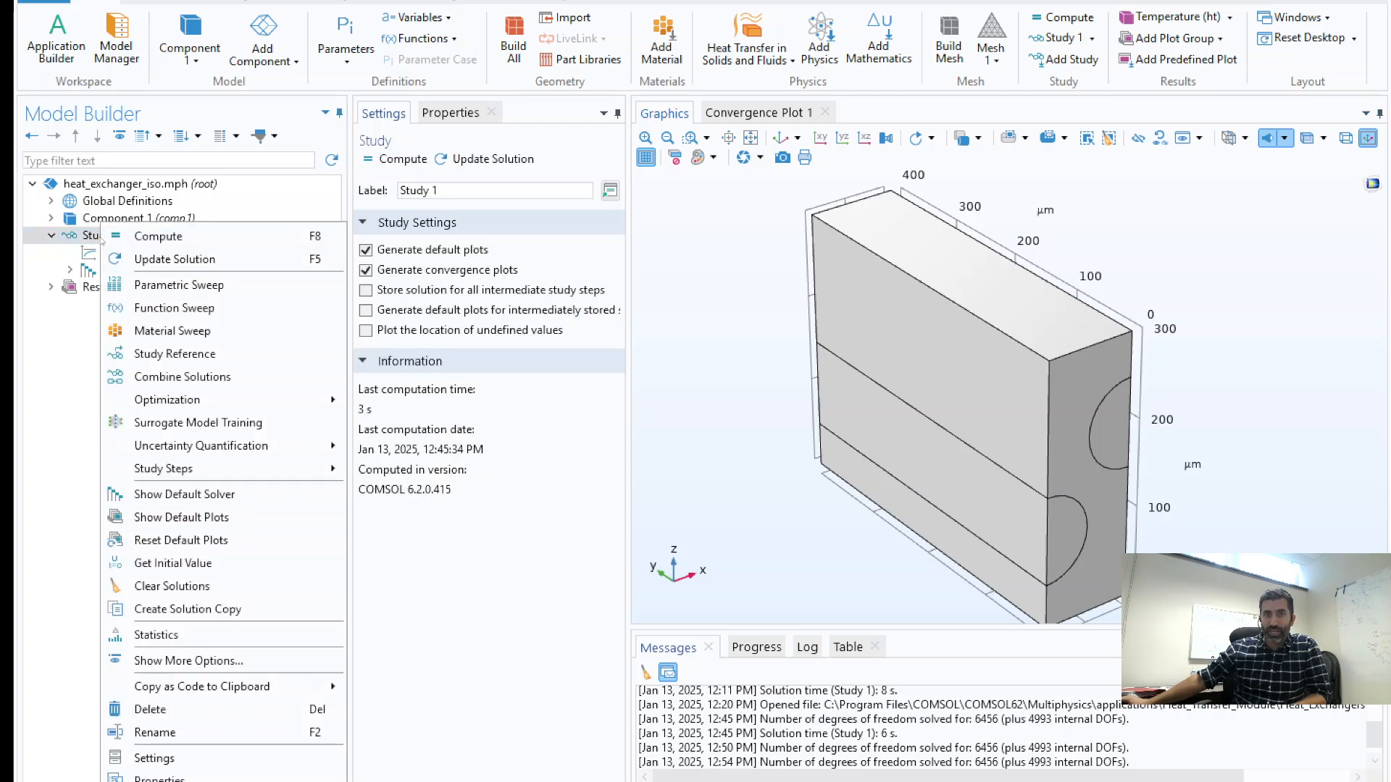
click(179, 241)
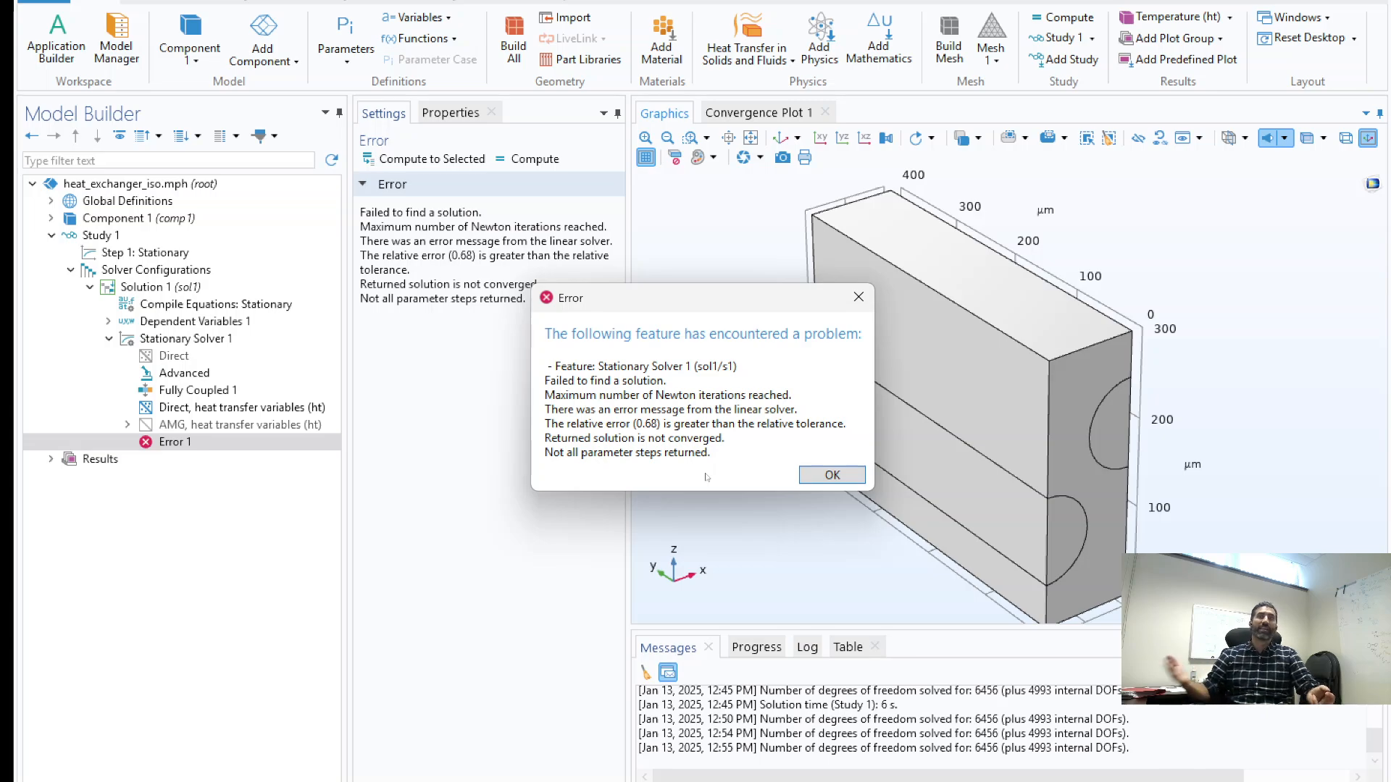
click(832, 476)
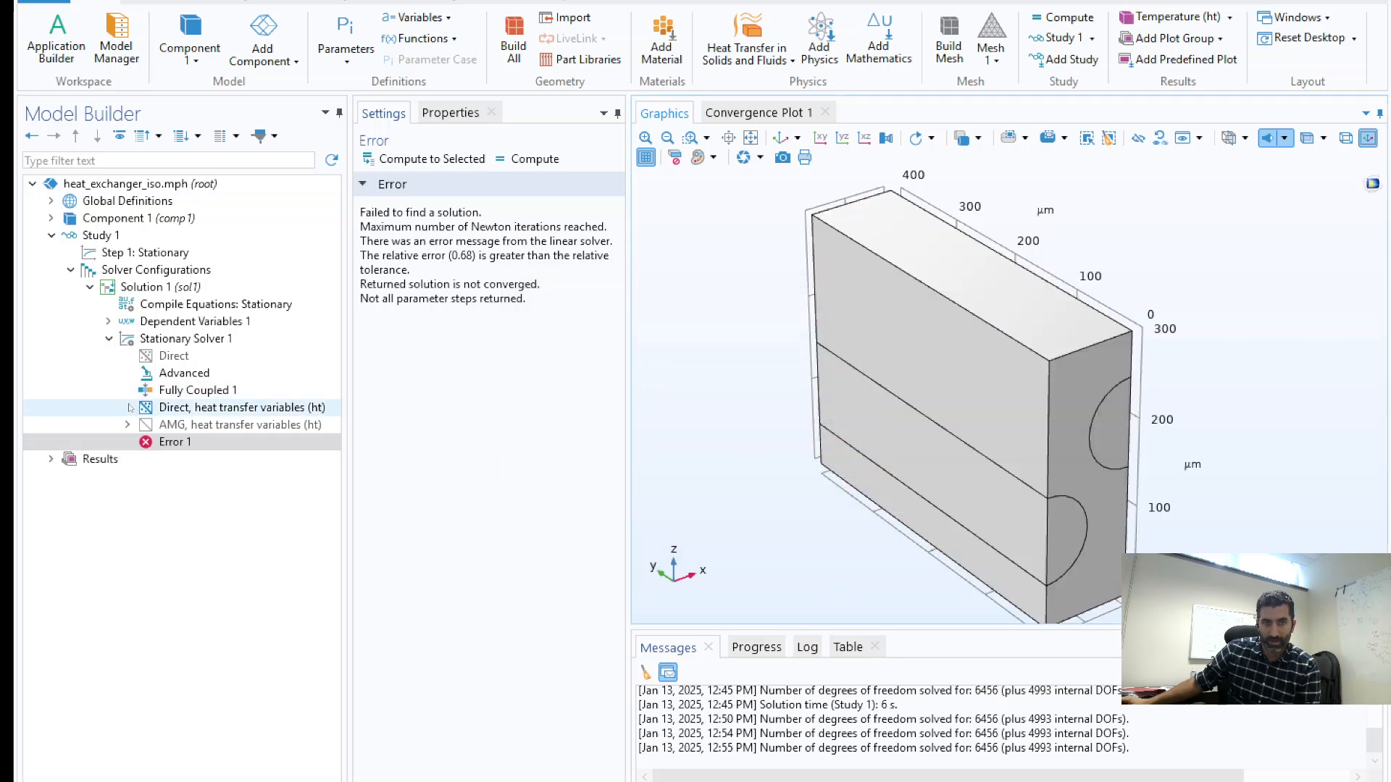
click(70, 271)
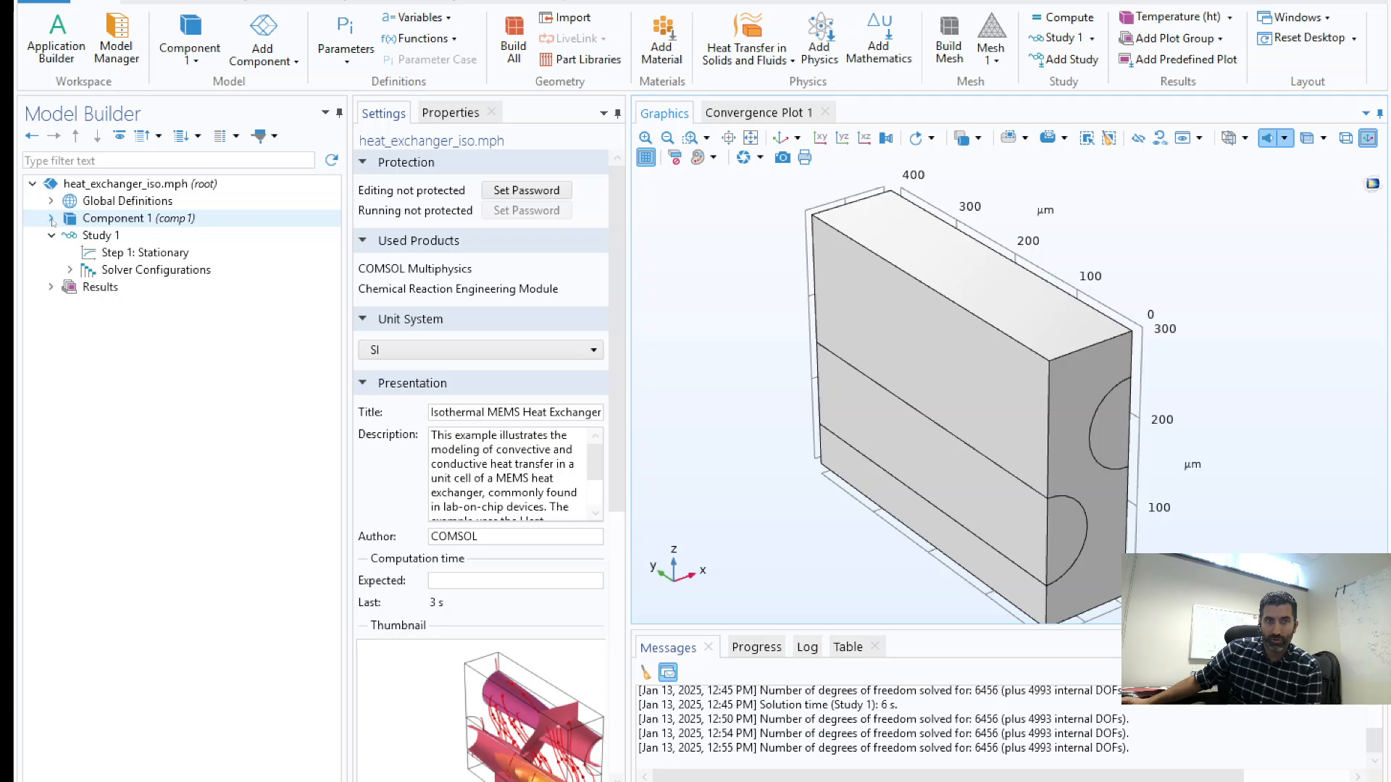
Step: Disable the Fluid 1 and Fluid 2 features under Heat Transfer in Solids and Fluids in Component 1
click(51, 219)
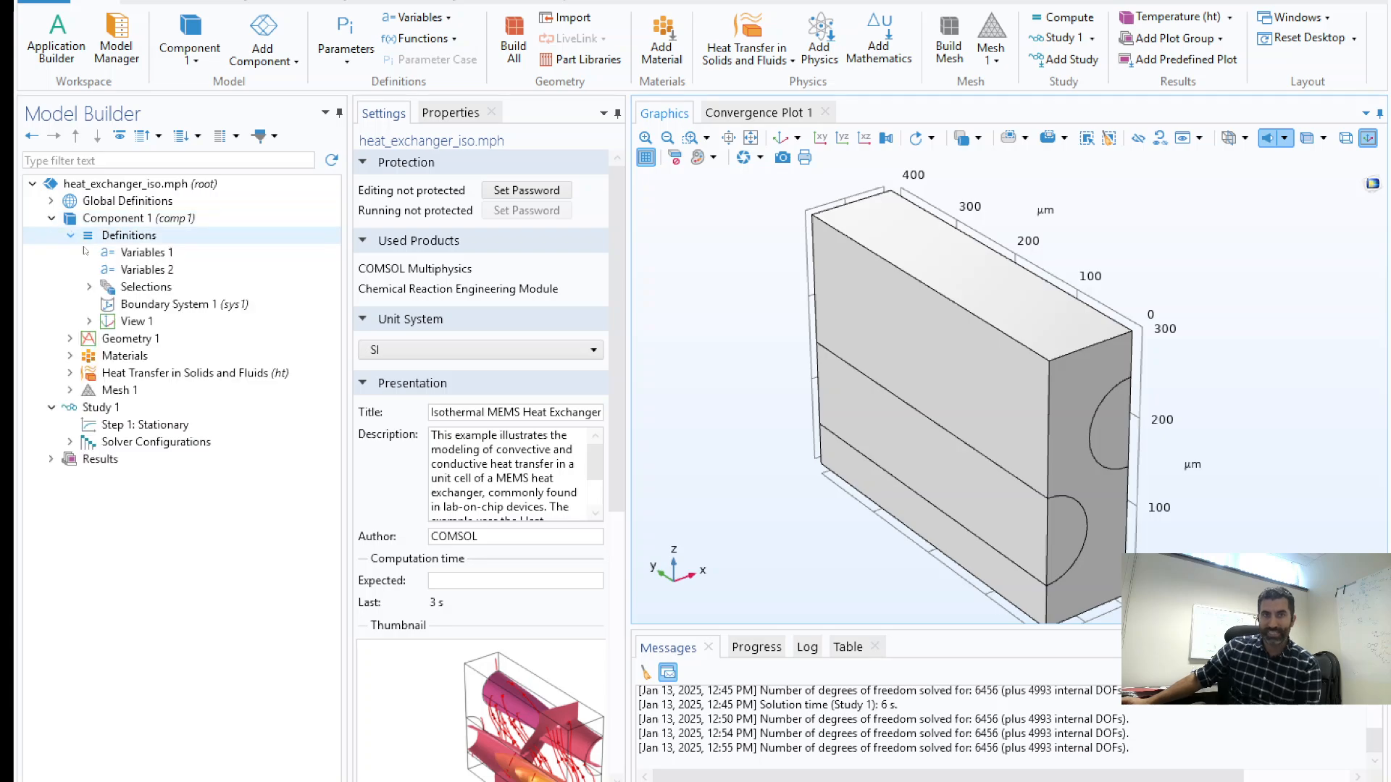
click(70, 373)
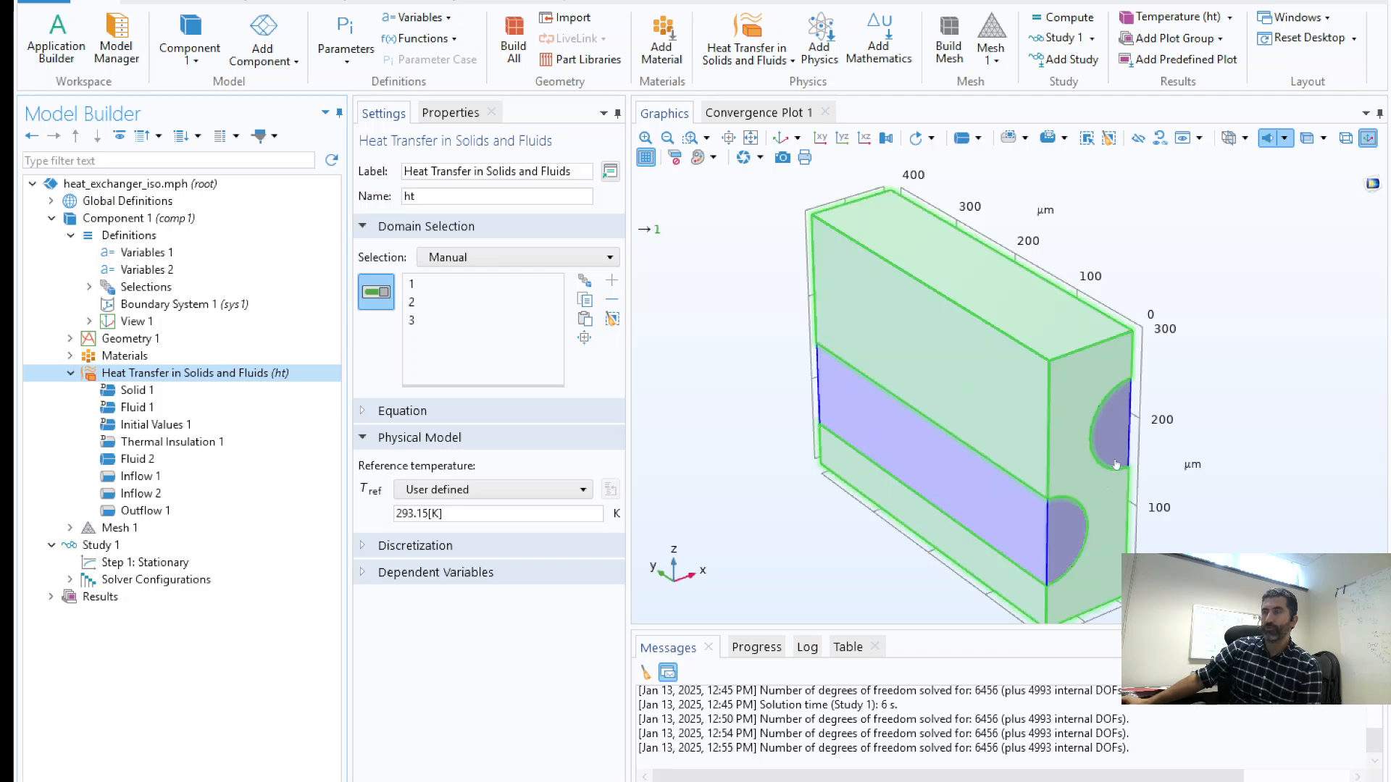
click(142, 410)
right_click(139, 410)
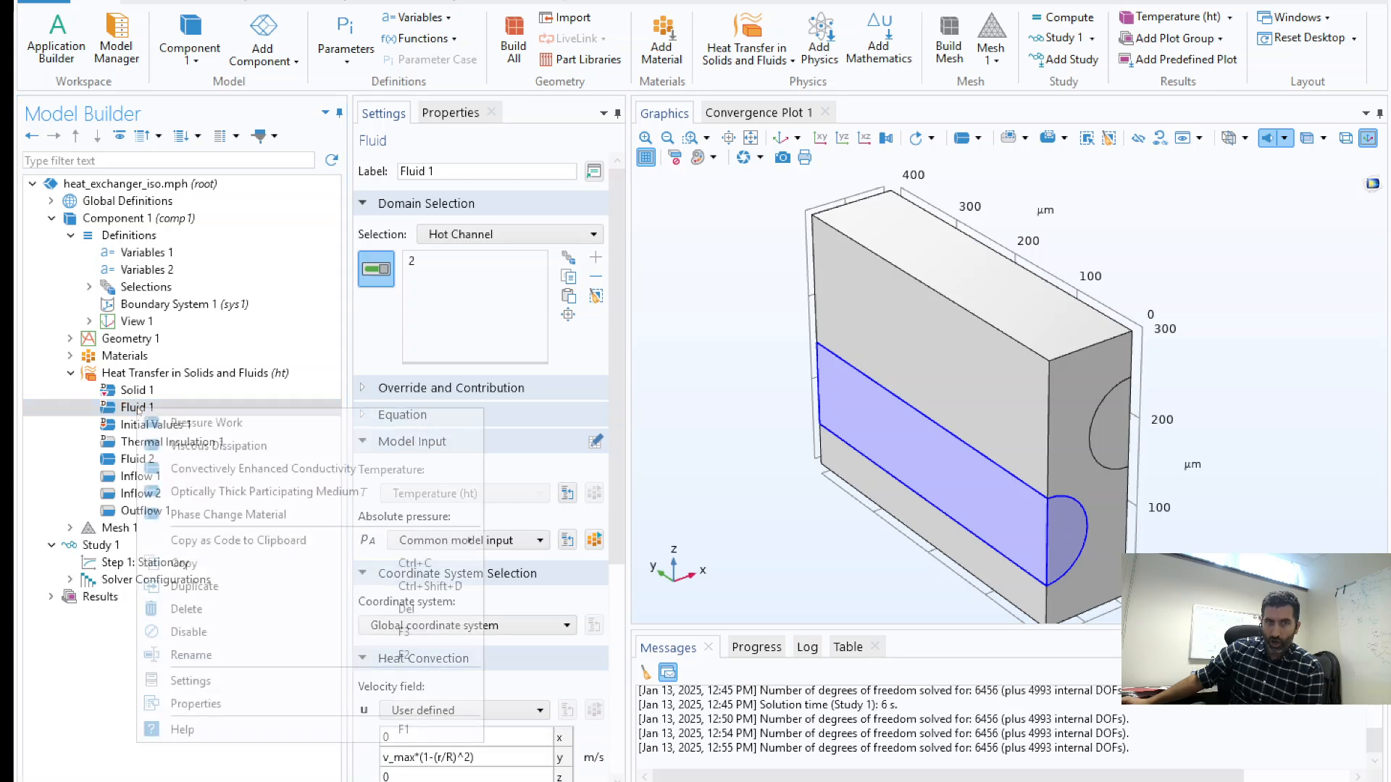
click(210, 632)
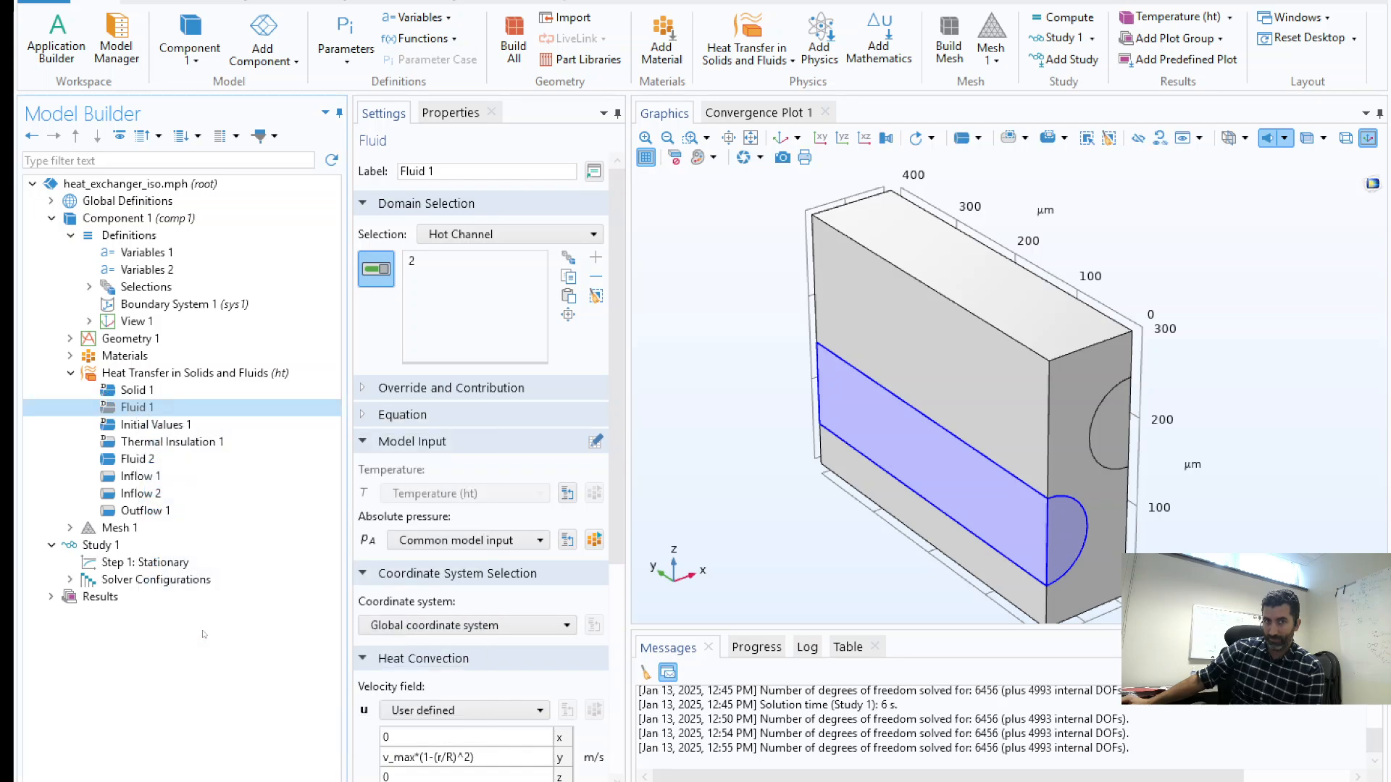
click(138, 463)
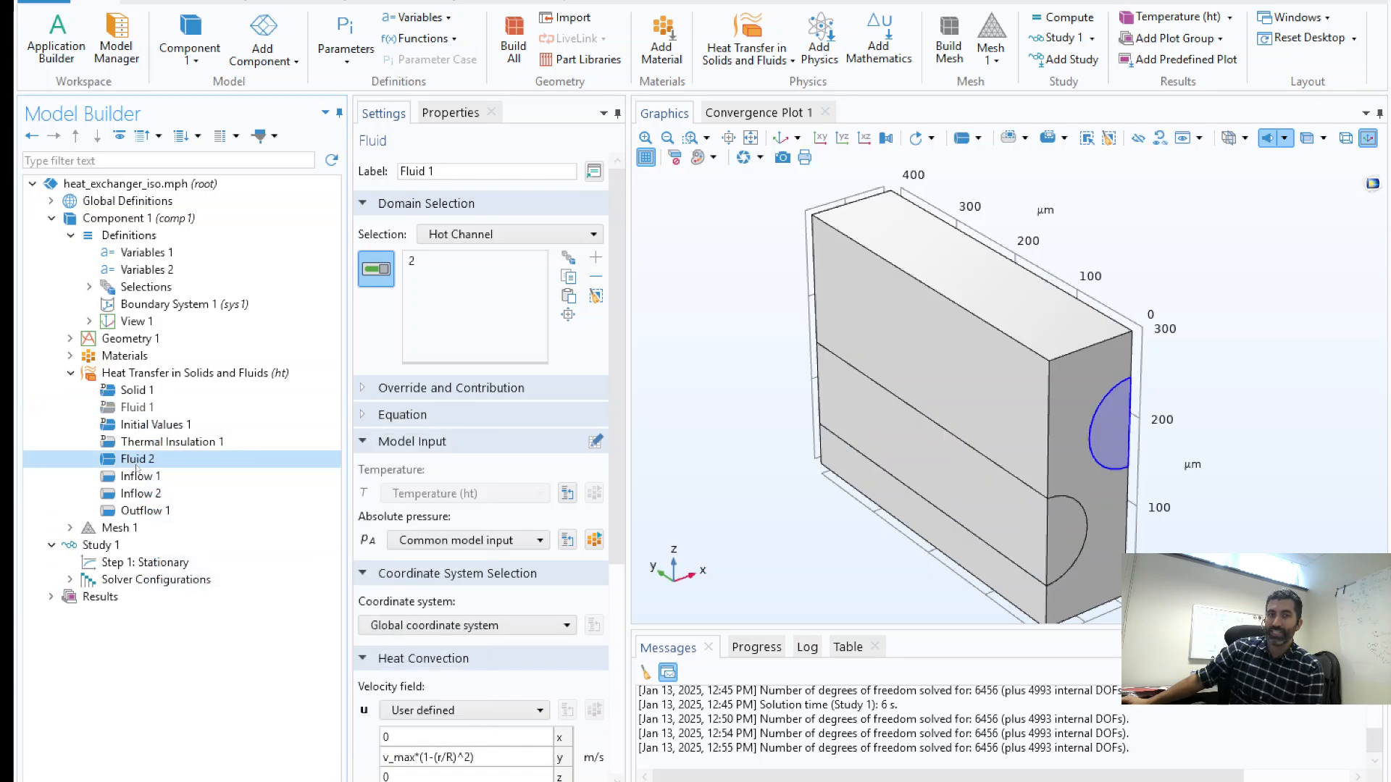
right_click(140, 464)
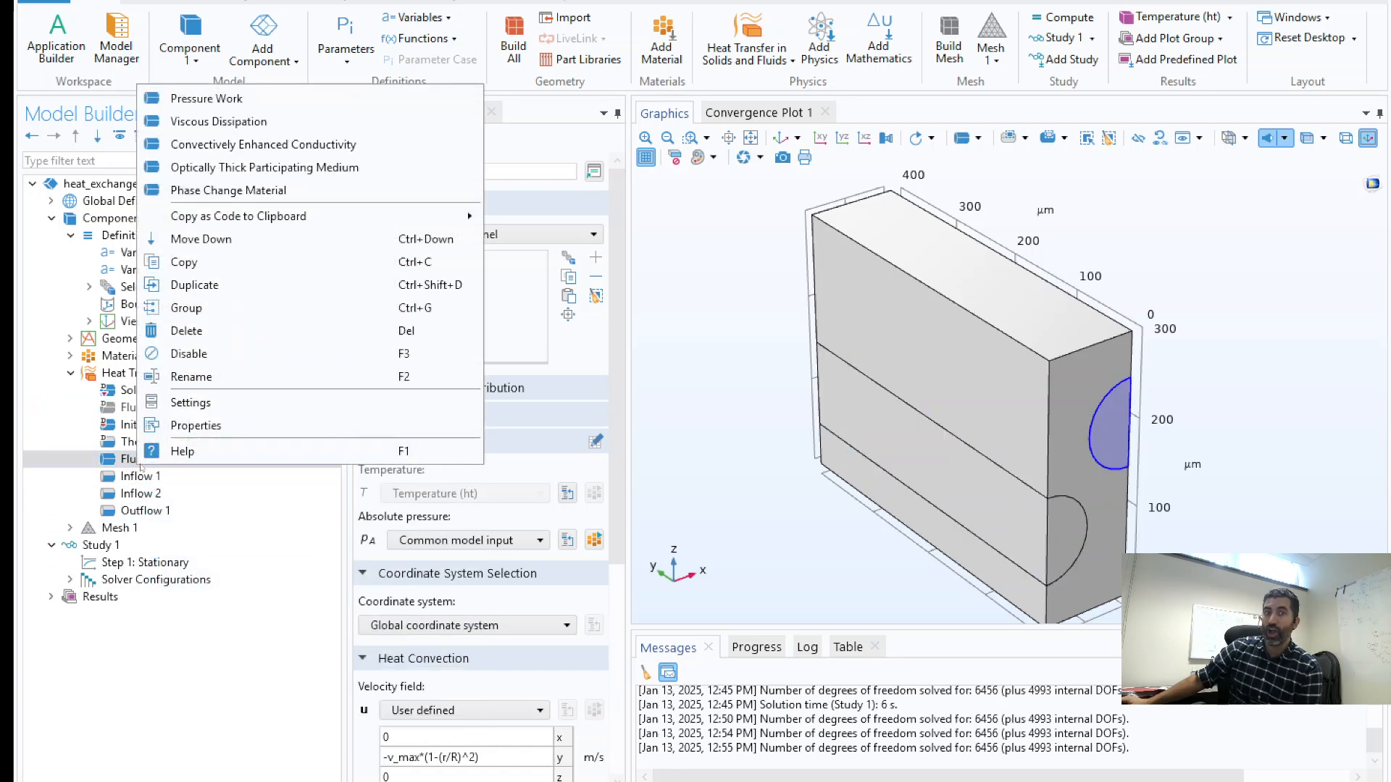
click(217, 355)
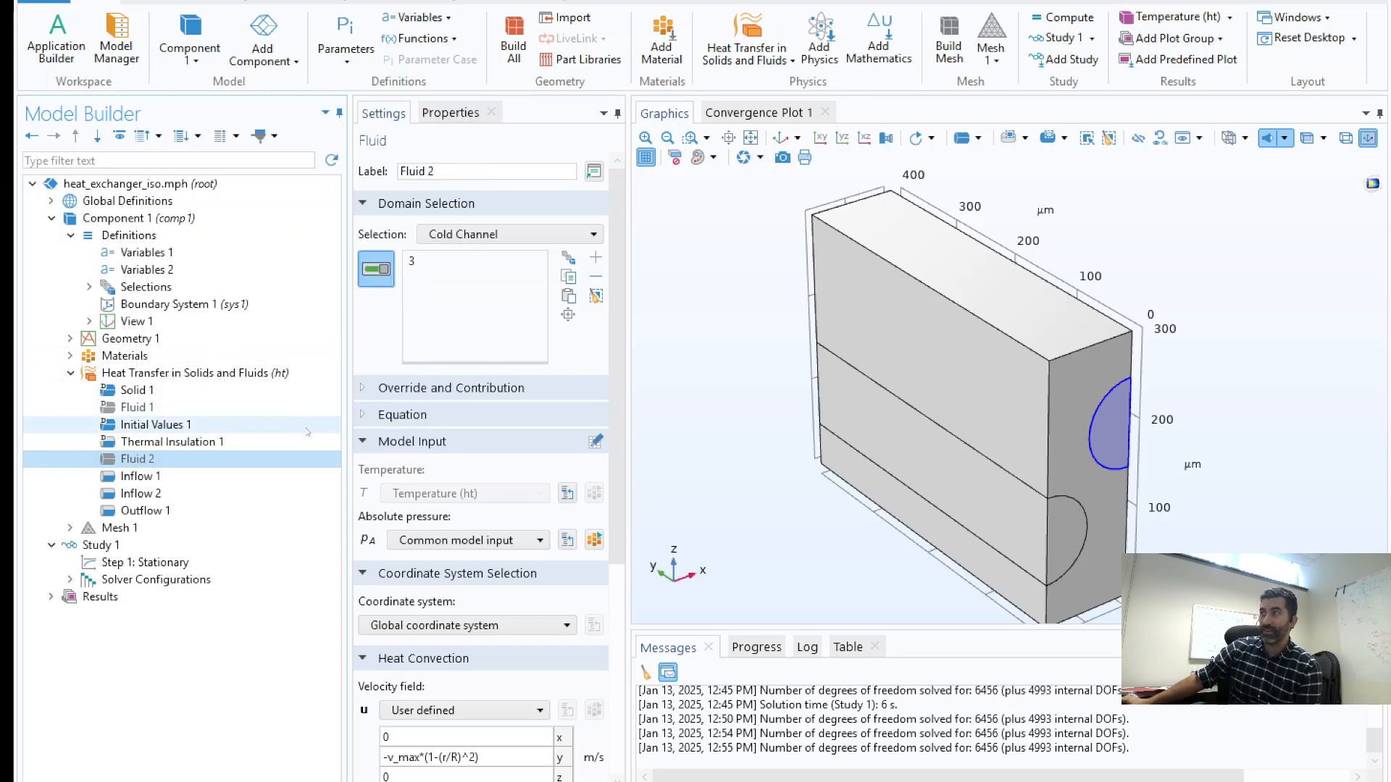
Step: Compute Study 1 with both fluid features disabled
click(92, 545)
right_click(93, 545)
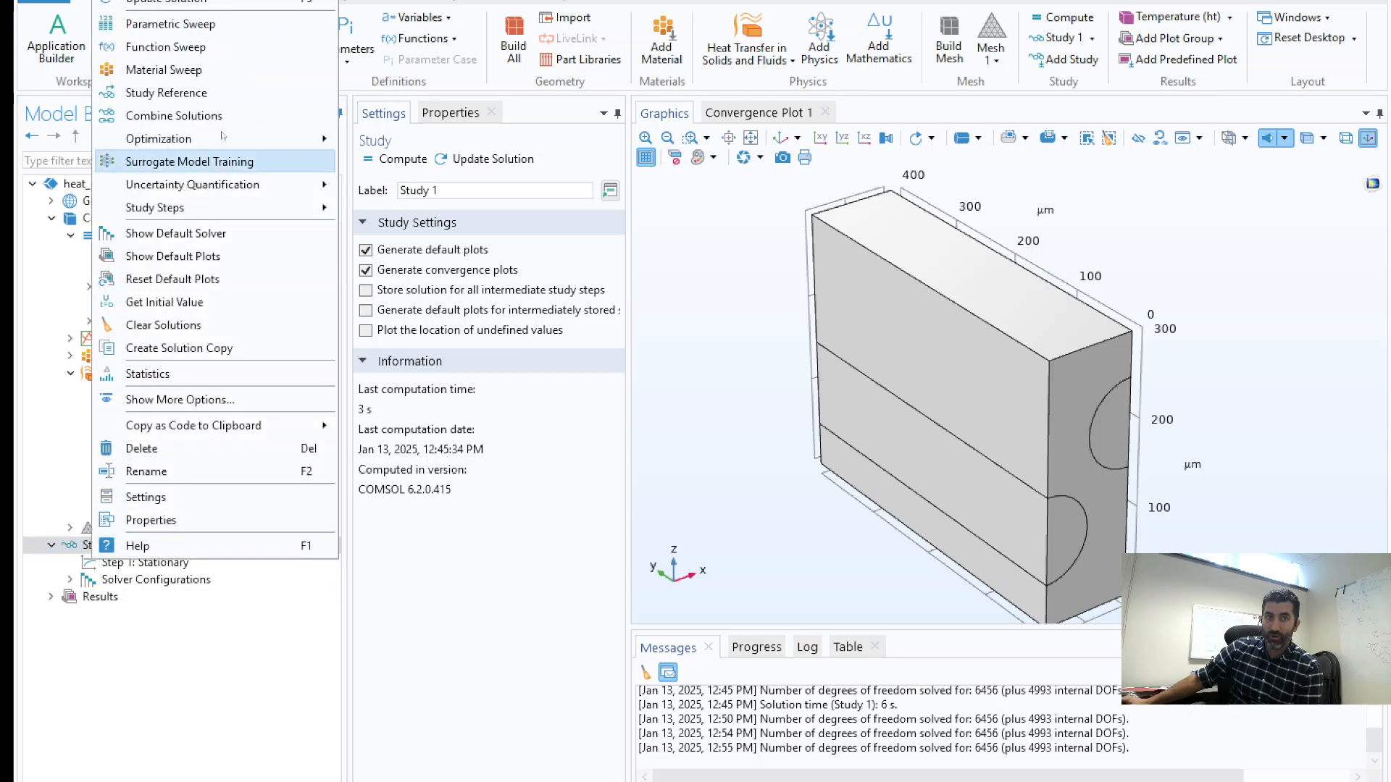
click(152, 0)
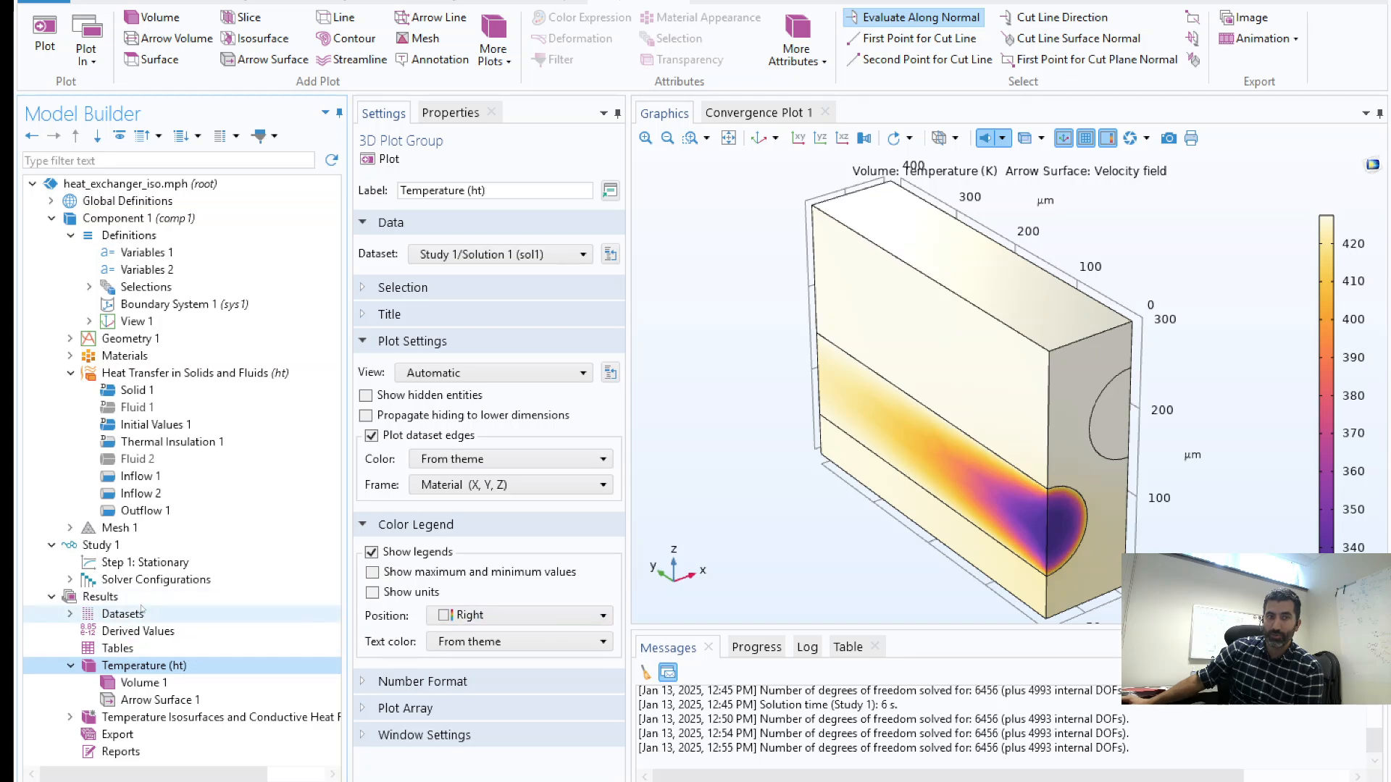
click(95, 545)
right_click(95, 545)
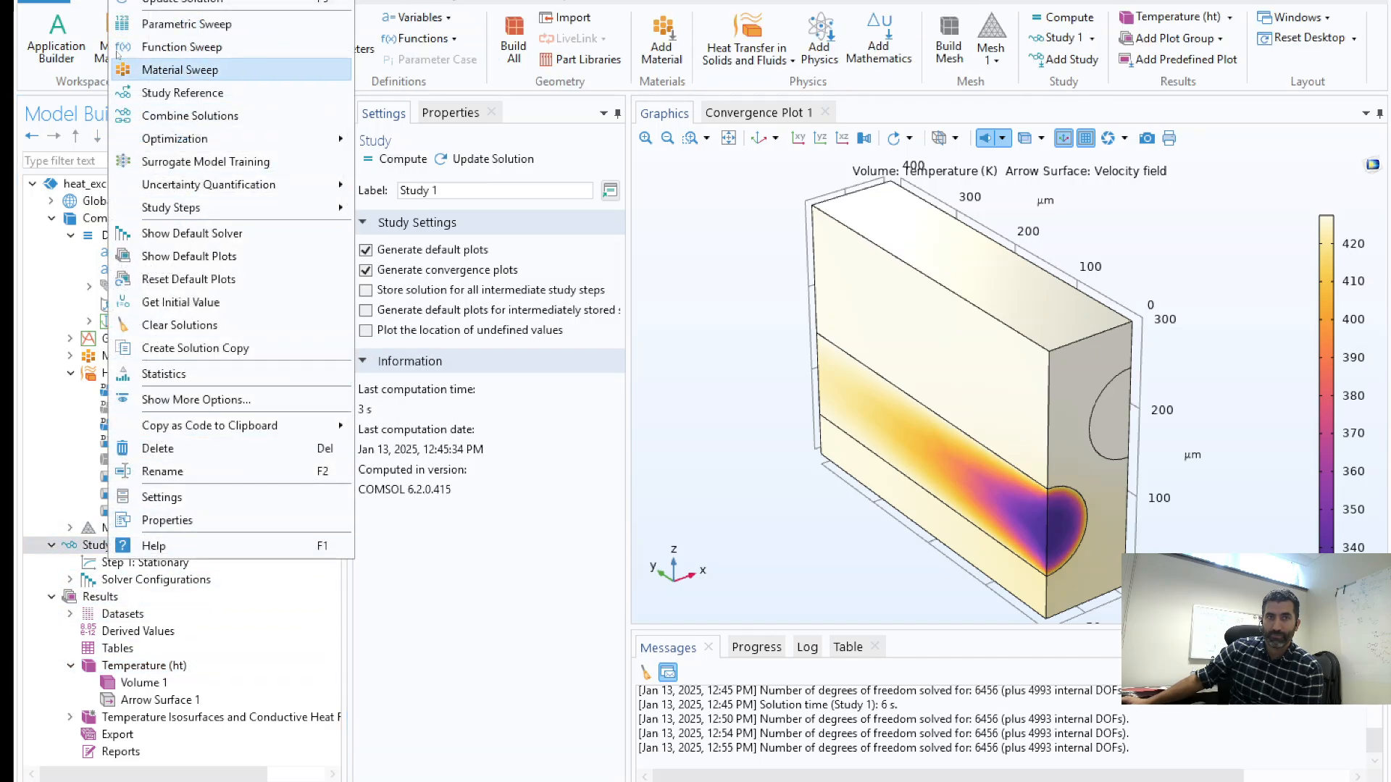
click(152, 0)
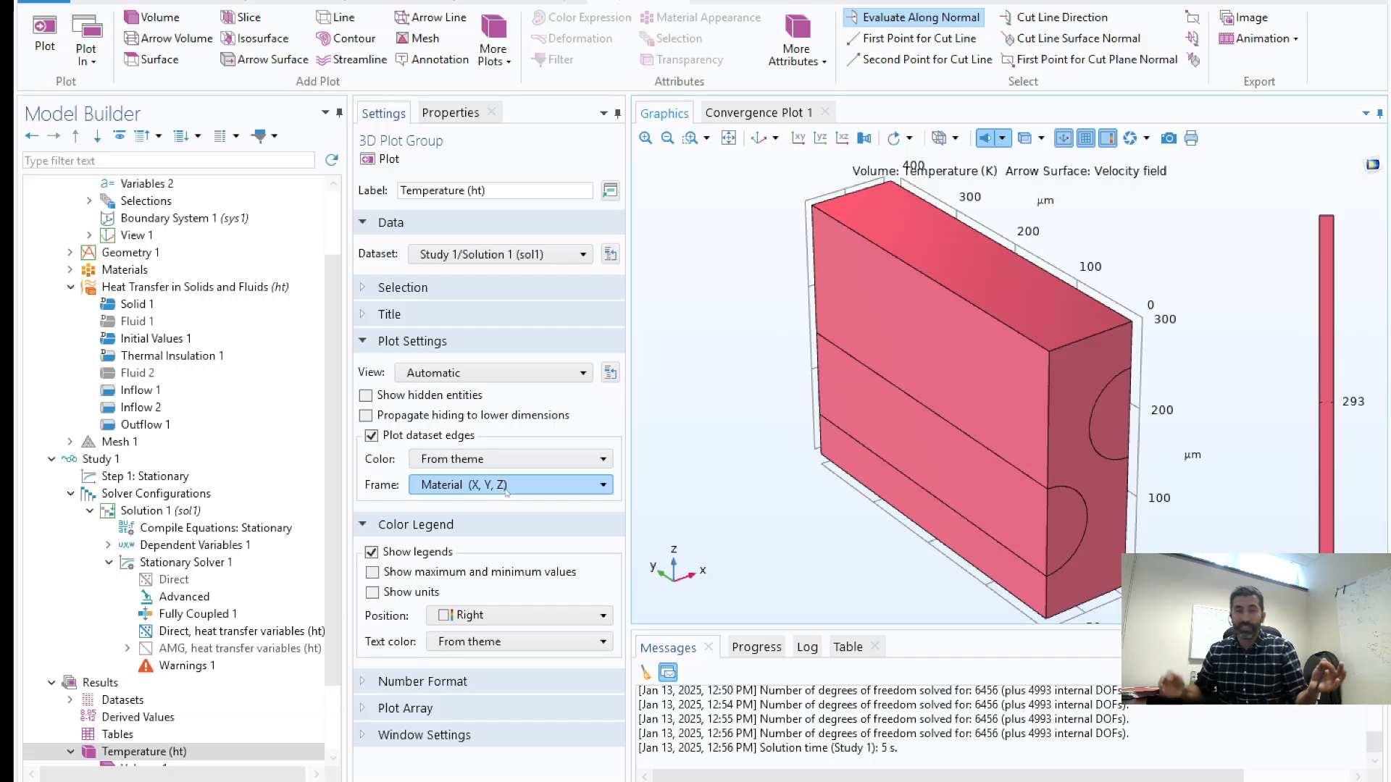
Step: Enable the Fluid 1 feature for the hot channel again
click(143, 322)
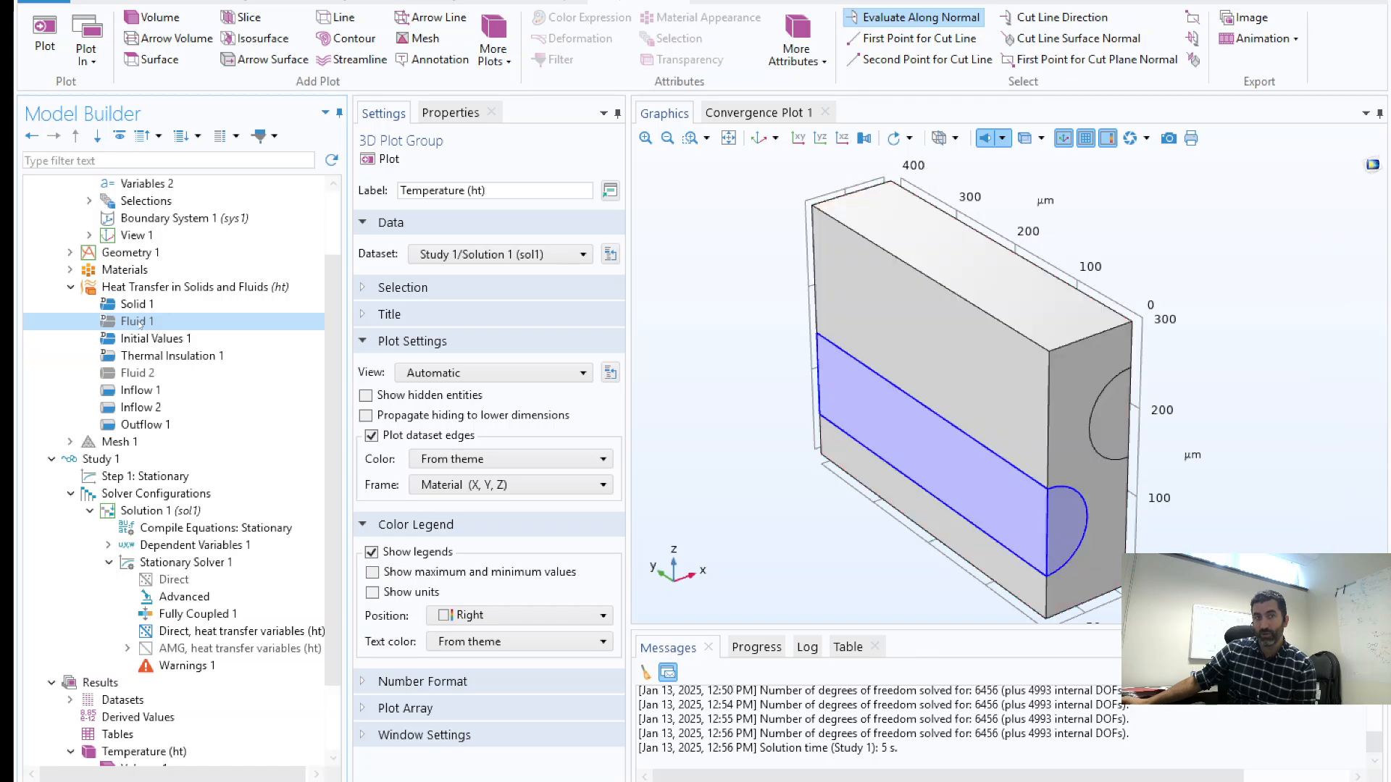
right_click(140, 322)
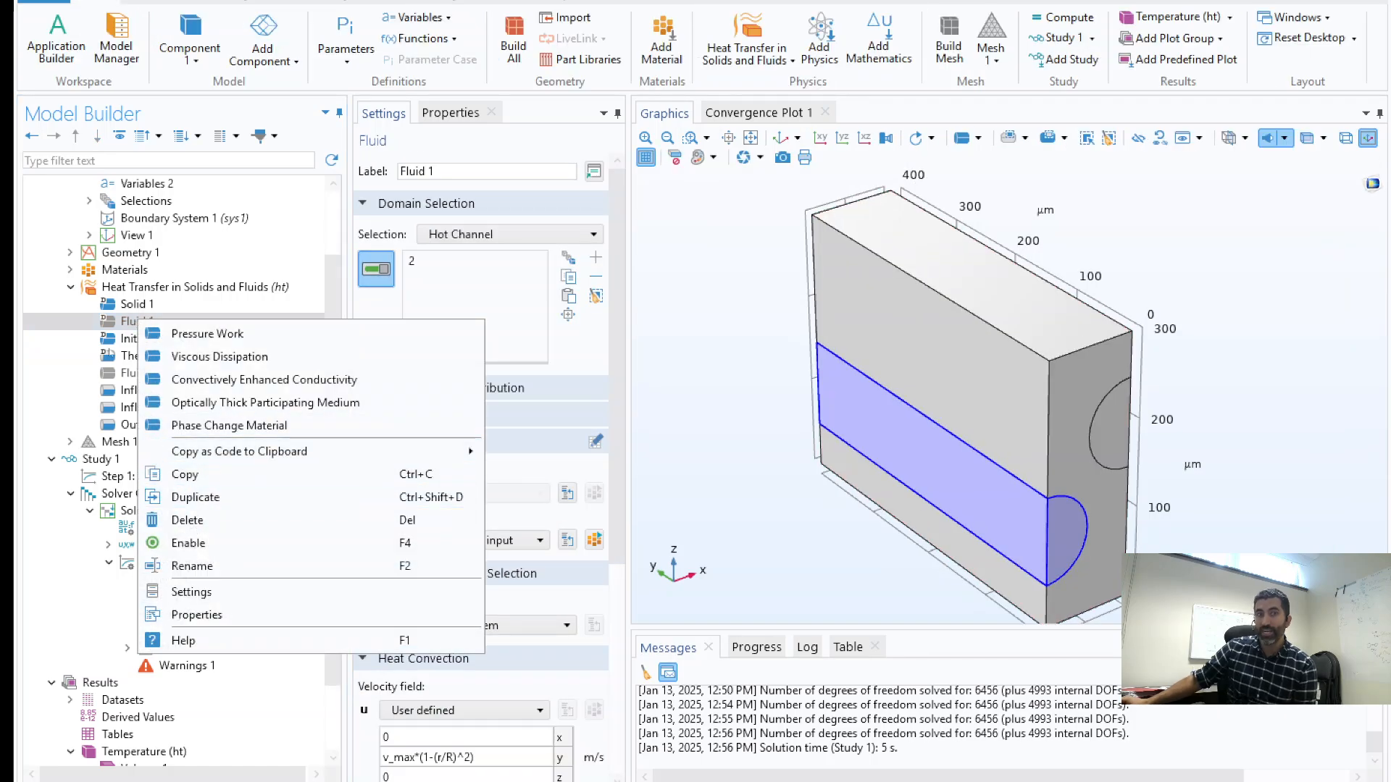
click(122, 324)
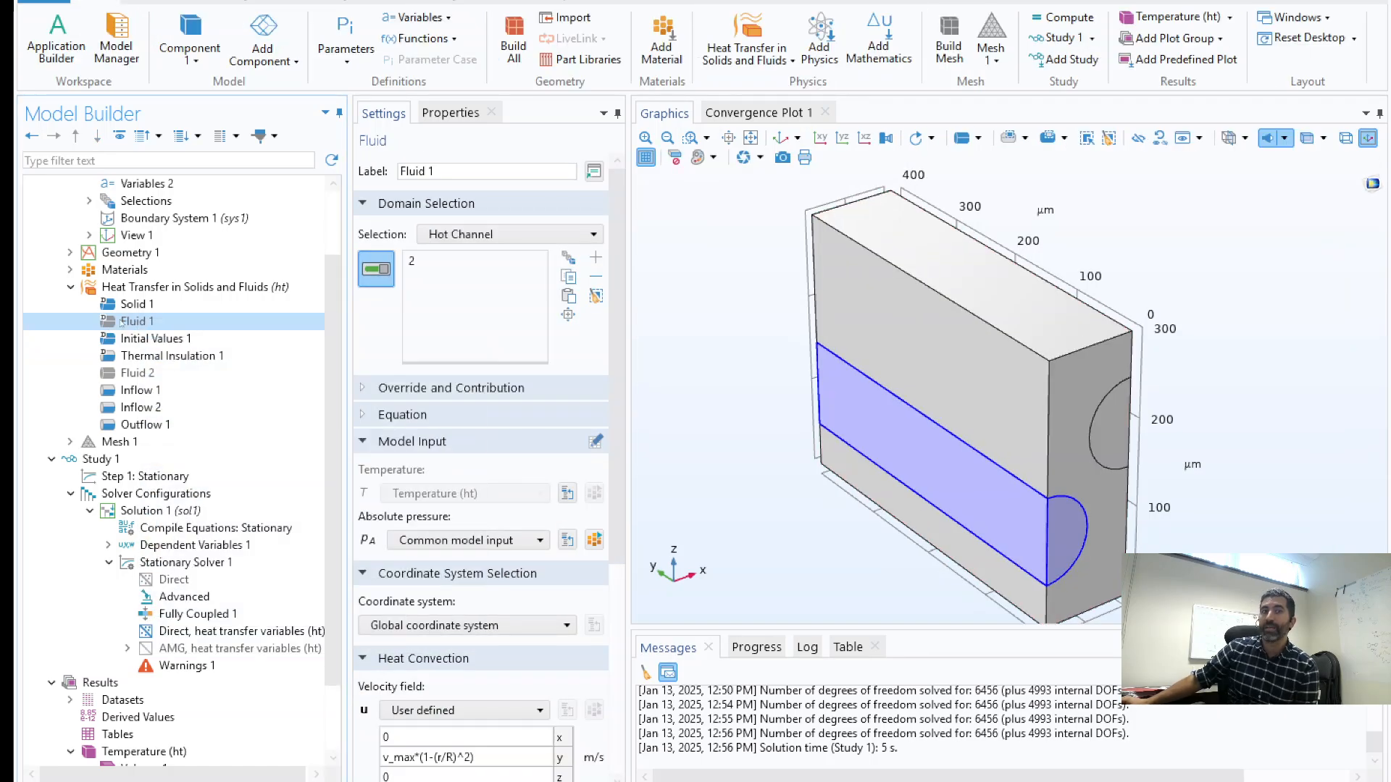
click(170, 381)
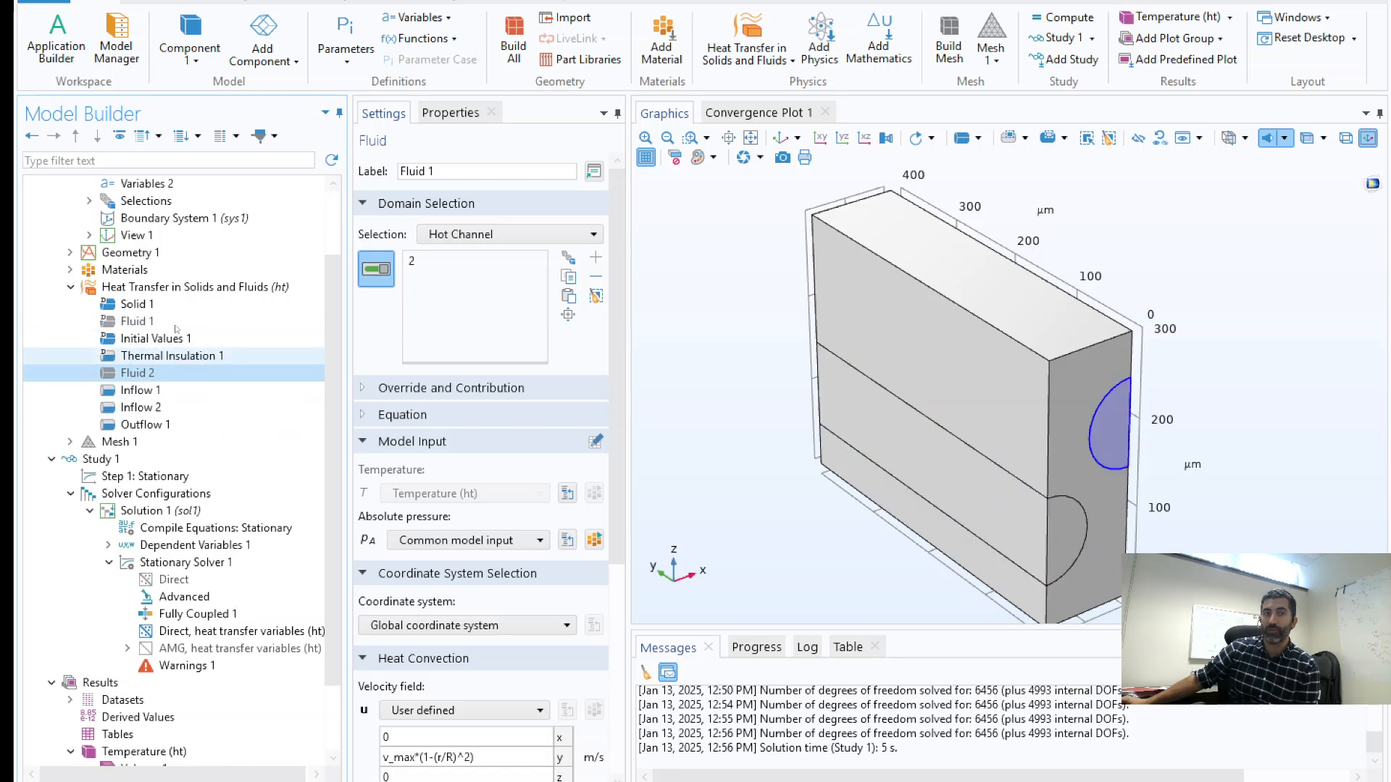
click(169, 326)
right_click(170, 327)
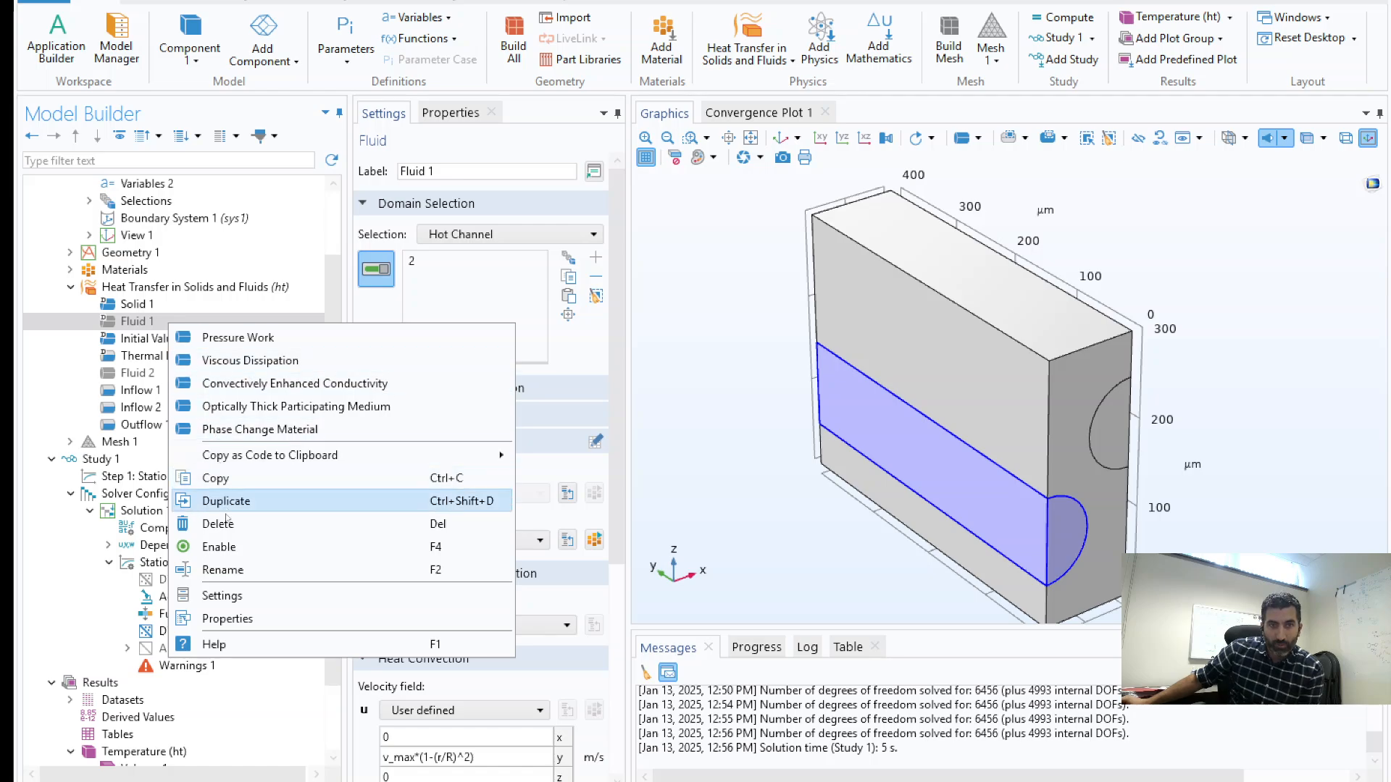
Step: Recompute Study 1 with Fluid 1 enabled and Fluid 2 still disabled
click(115, 480)
right_click(102, 460)
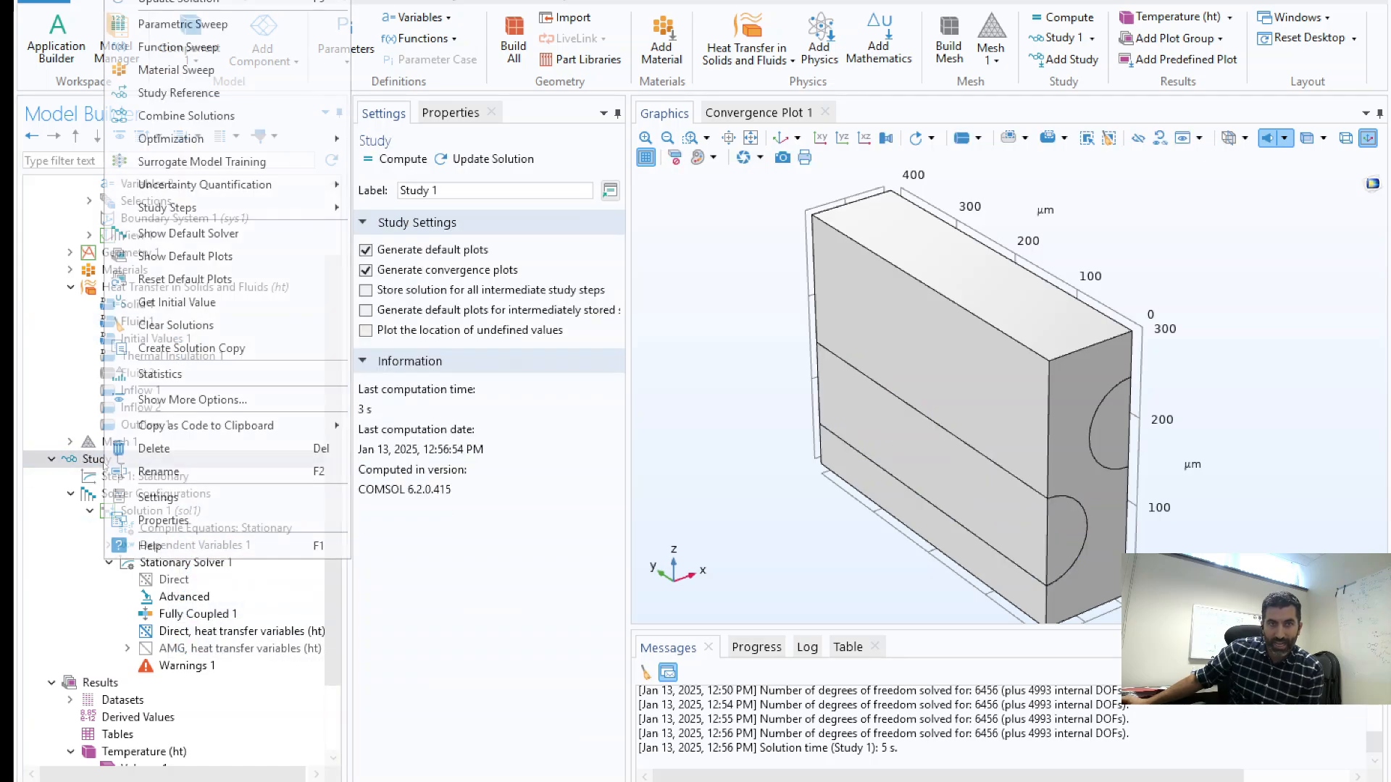
click(537, 576)
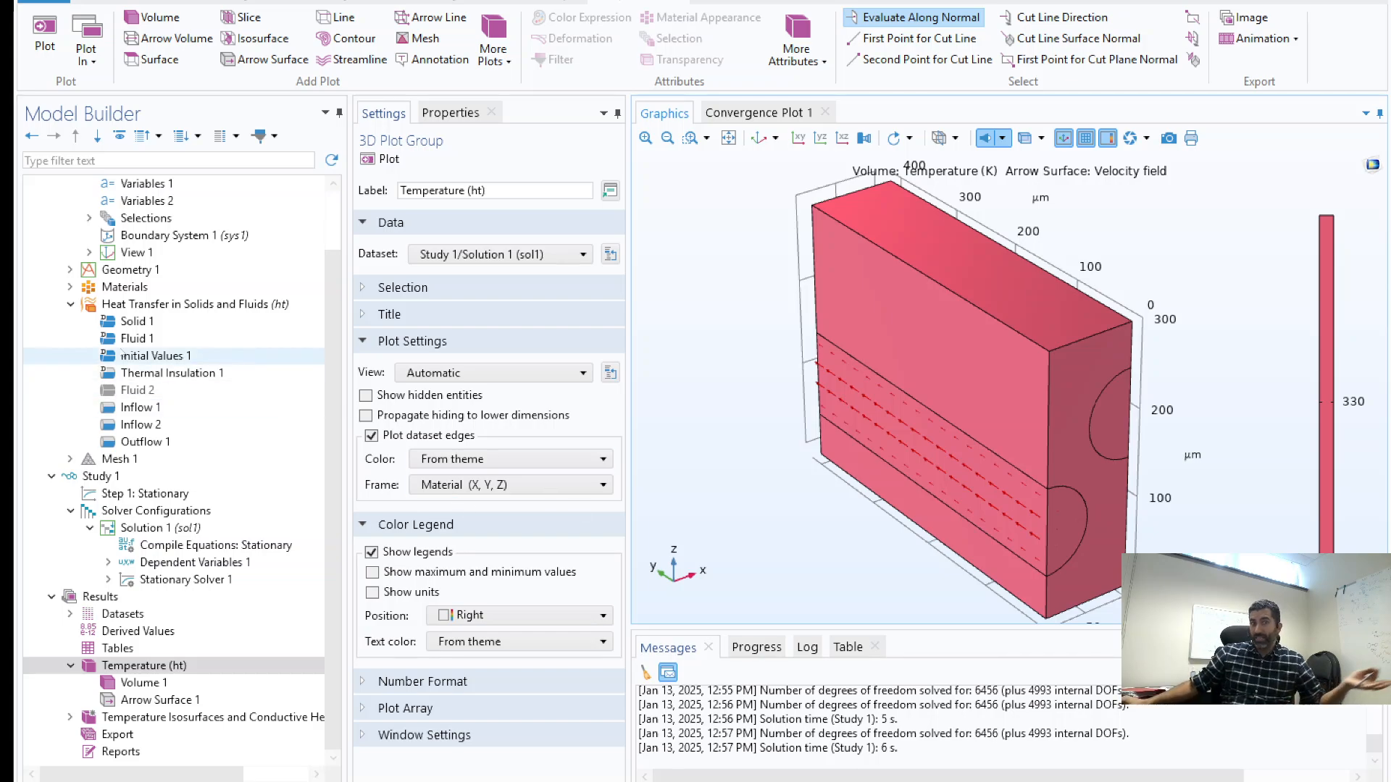
Step: Enable the Fluid 2 feature for the cold channel again and recompute Study 1
click(116, 391)
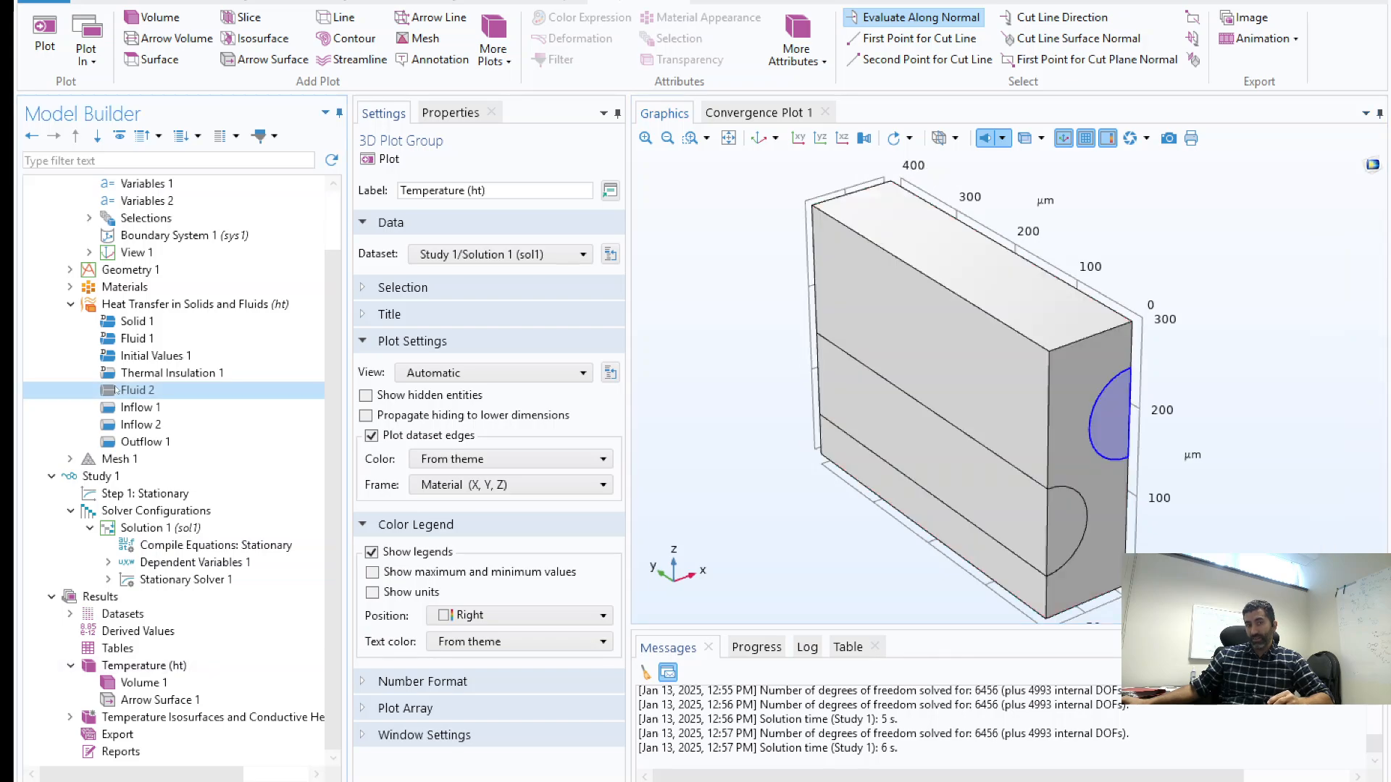
right_click(116, 390)
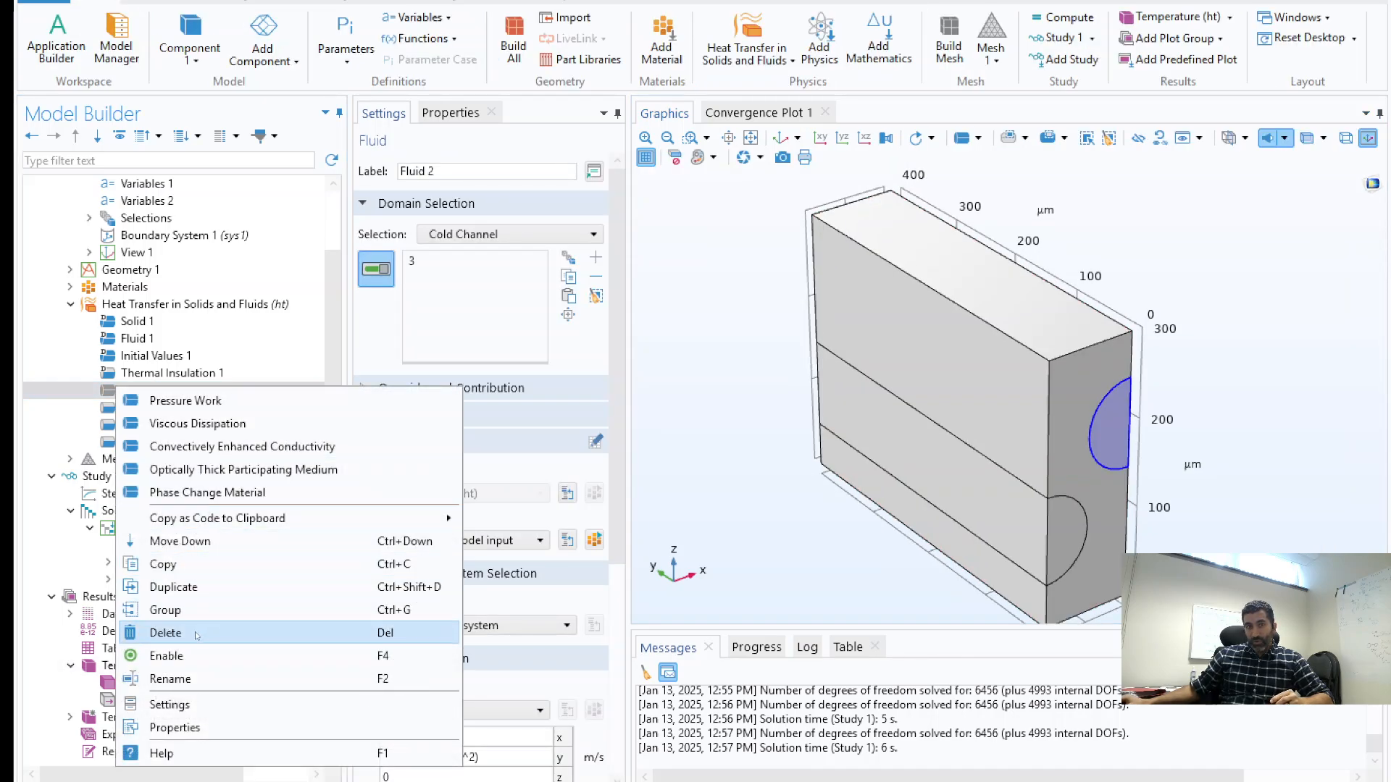
click(193, 655)
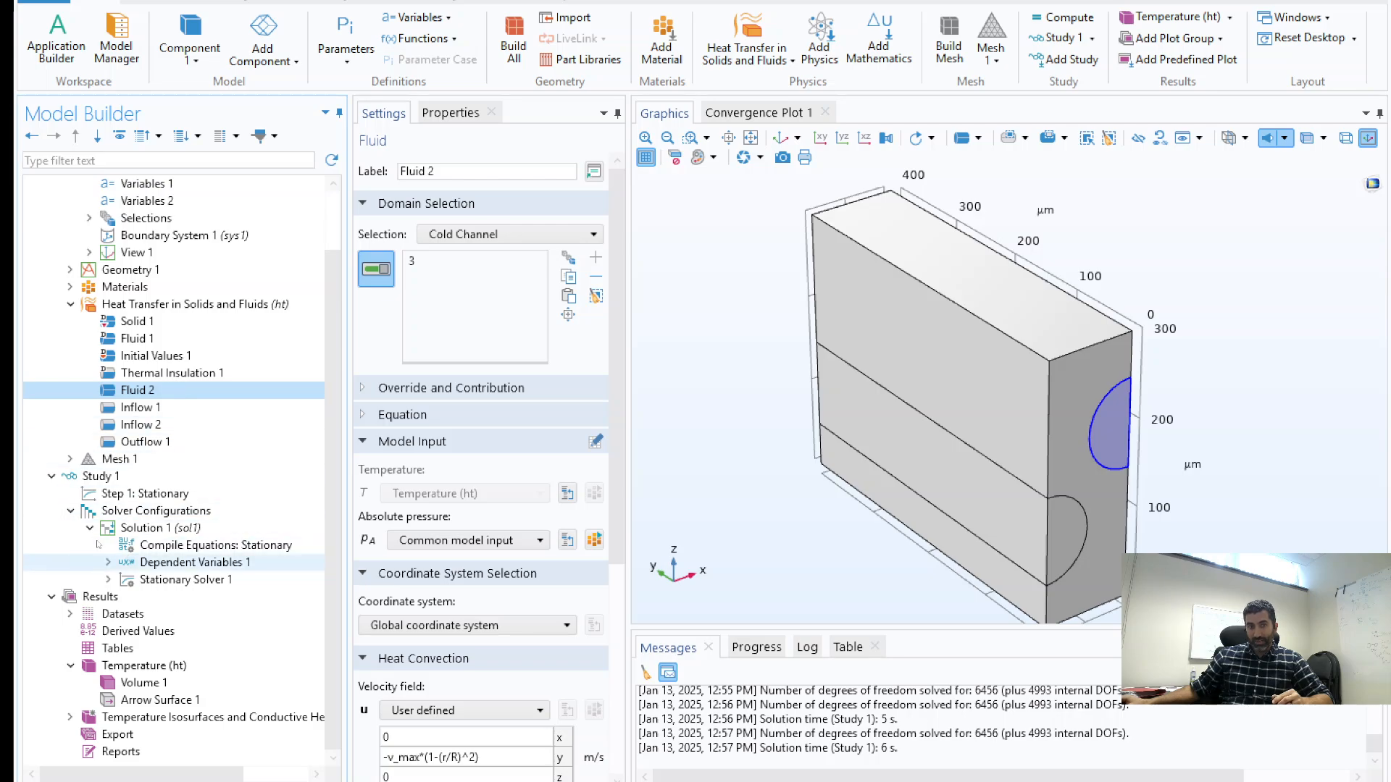
right_click(116, 478)
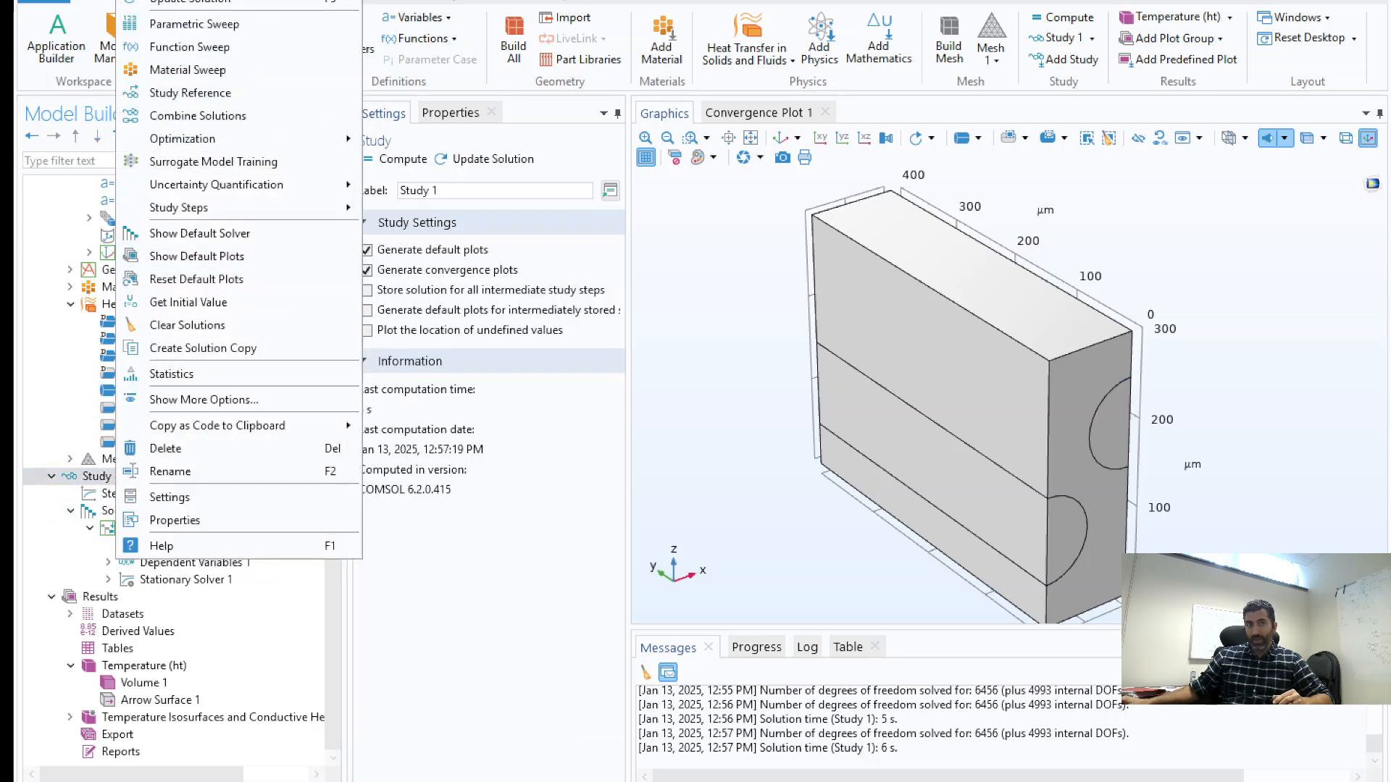
click(171, 0)
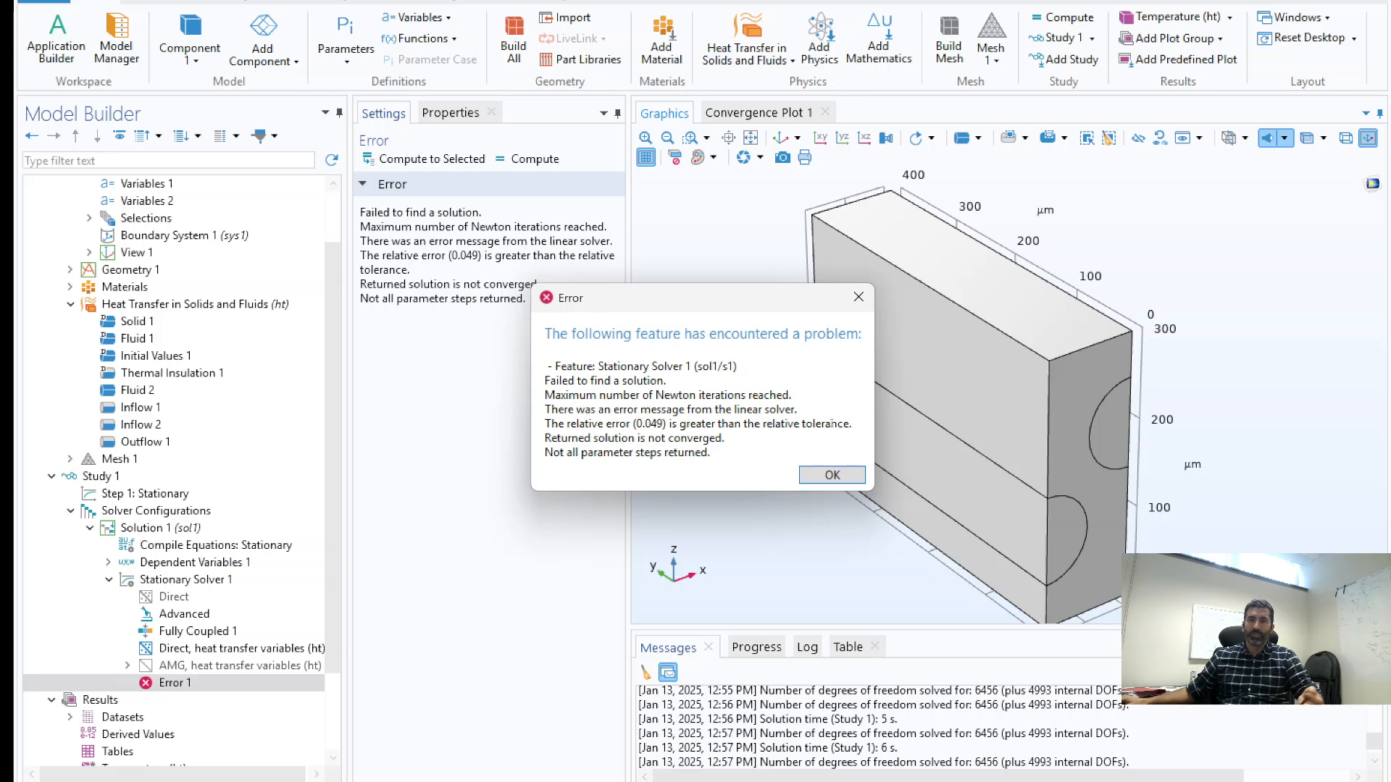
click(832, 475)
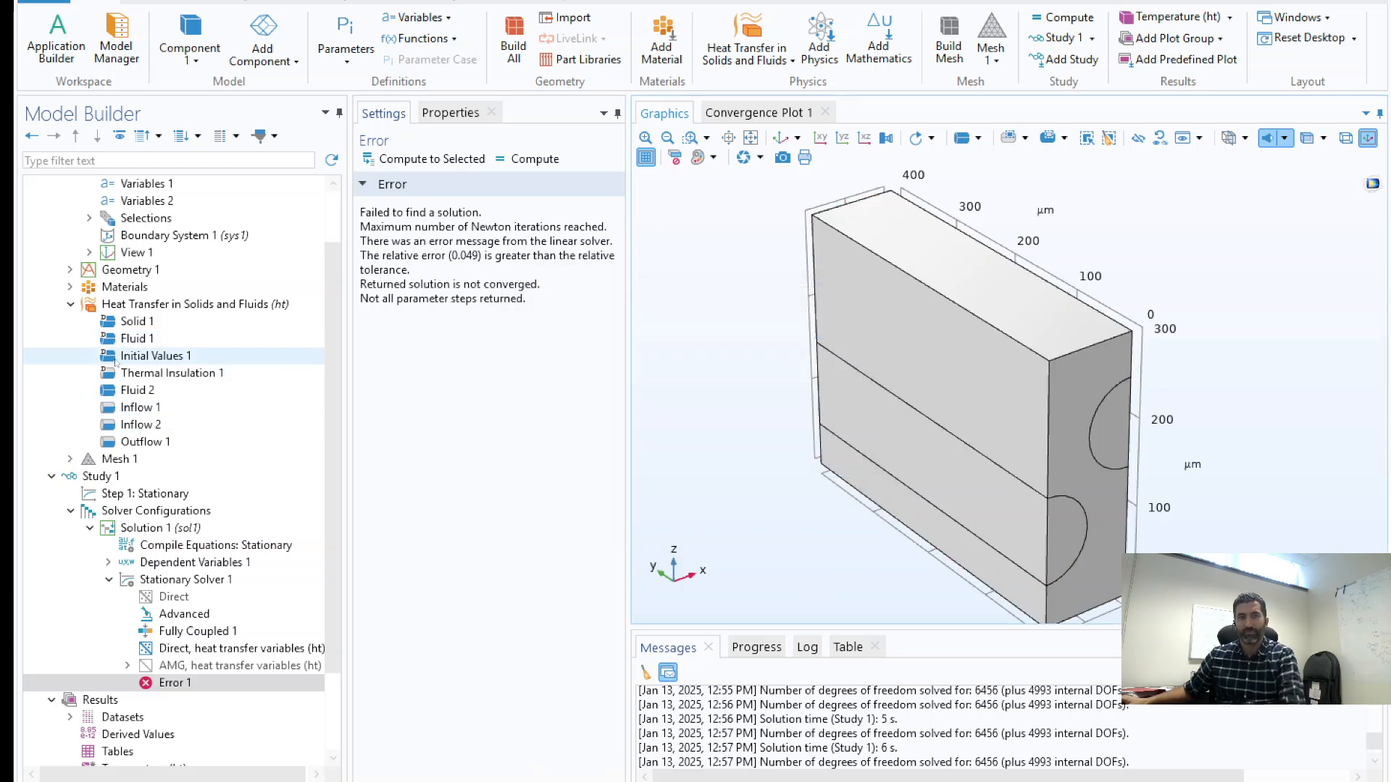
Step: Examine the global parameters and the radius expressions for the hot and cold channels in Variables 1 and Variables 2
scroll(87, 383, up, 1)
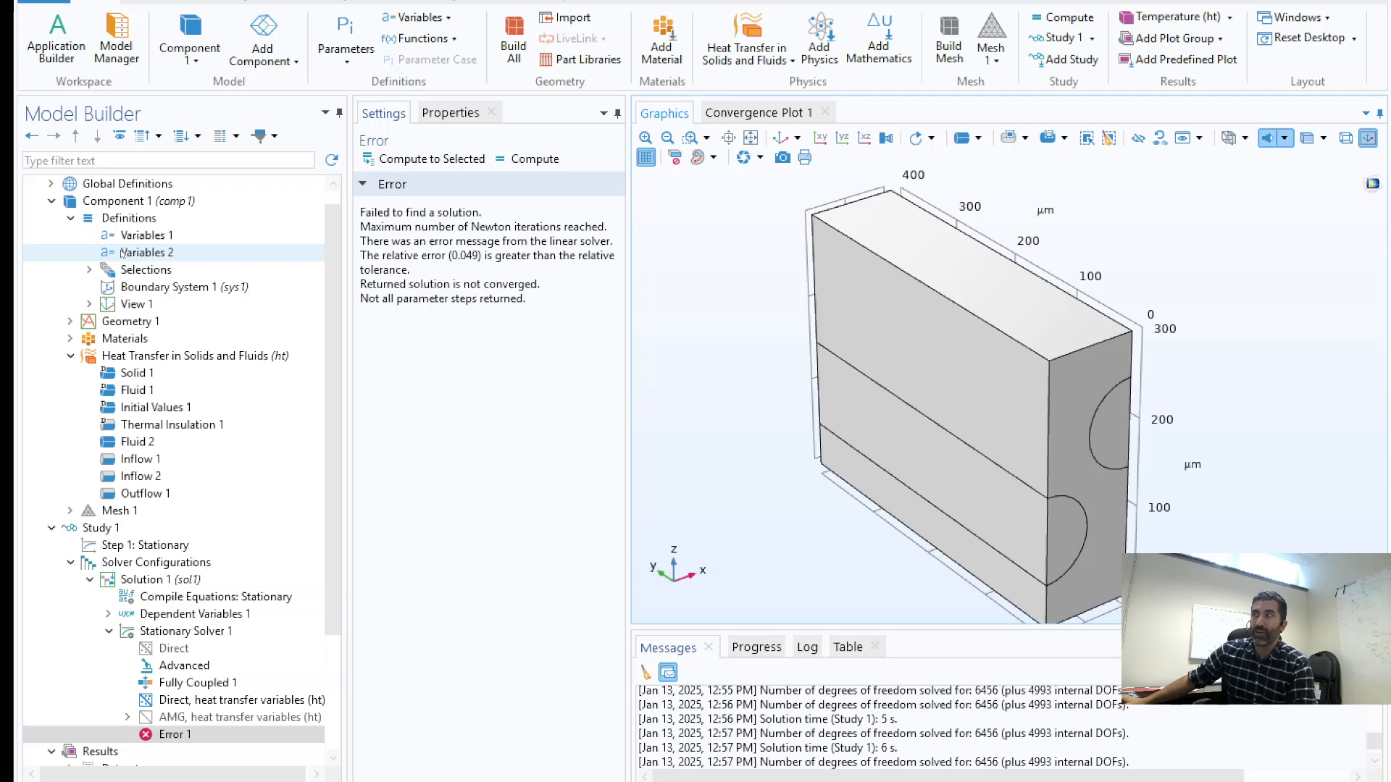
scroll(123, 257, up, 1)
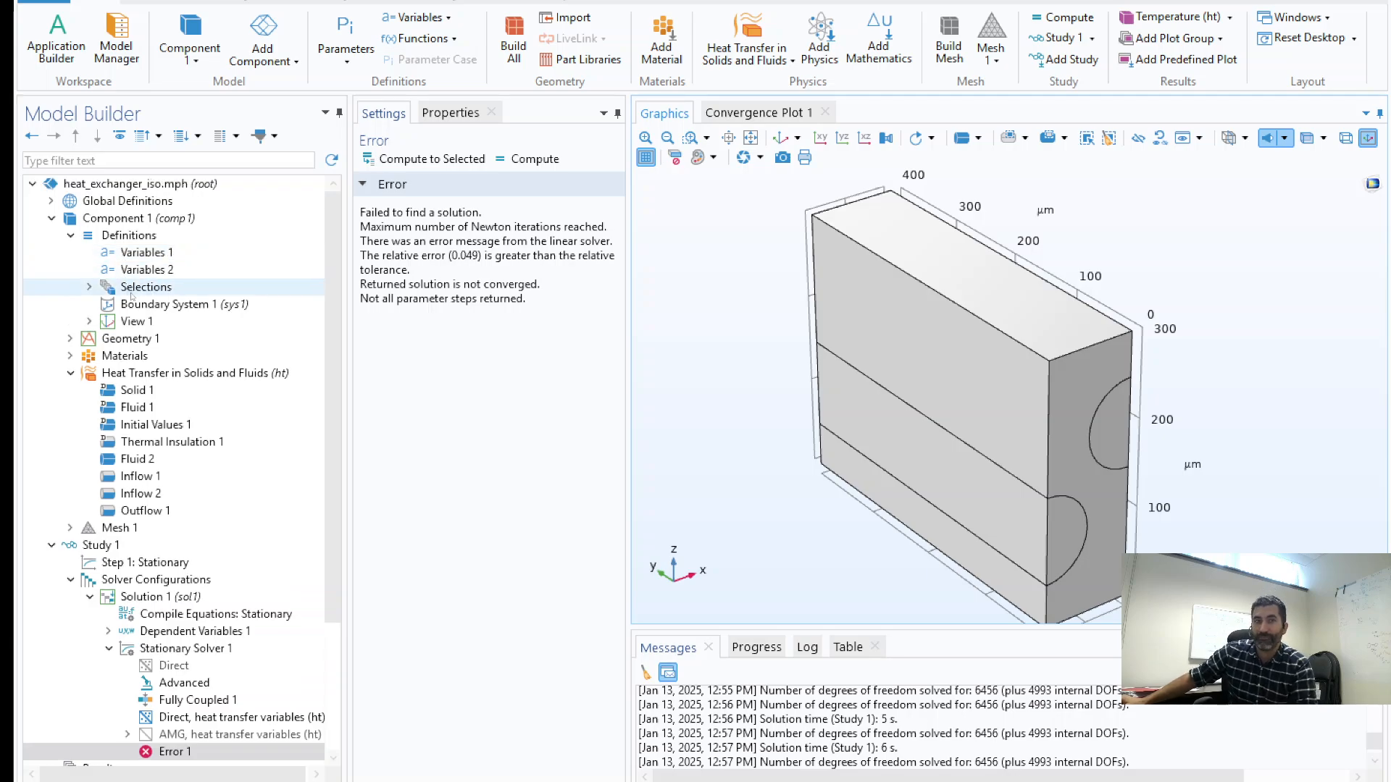
click(52, 202)
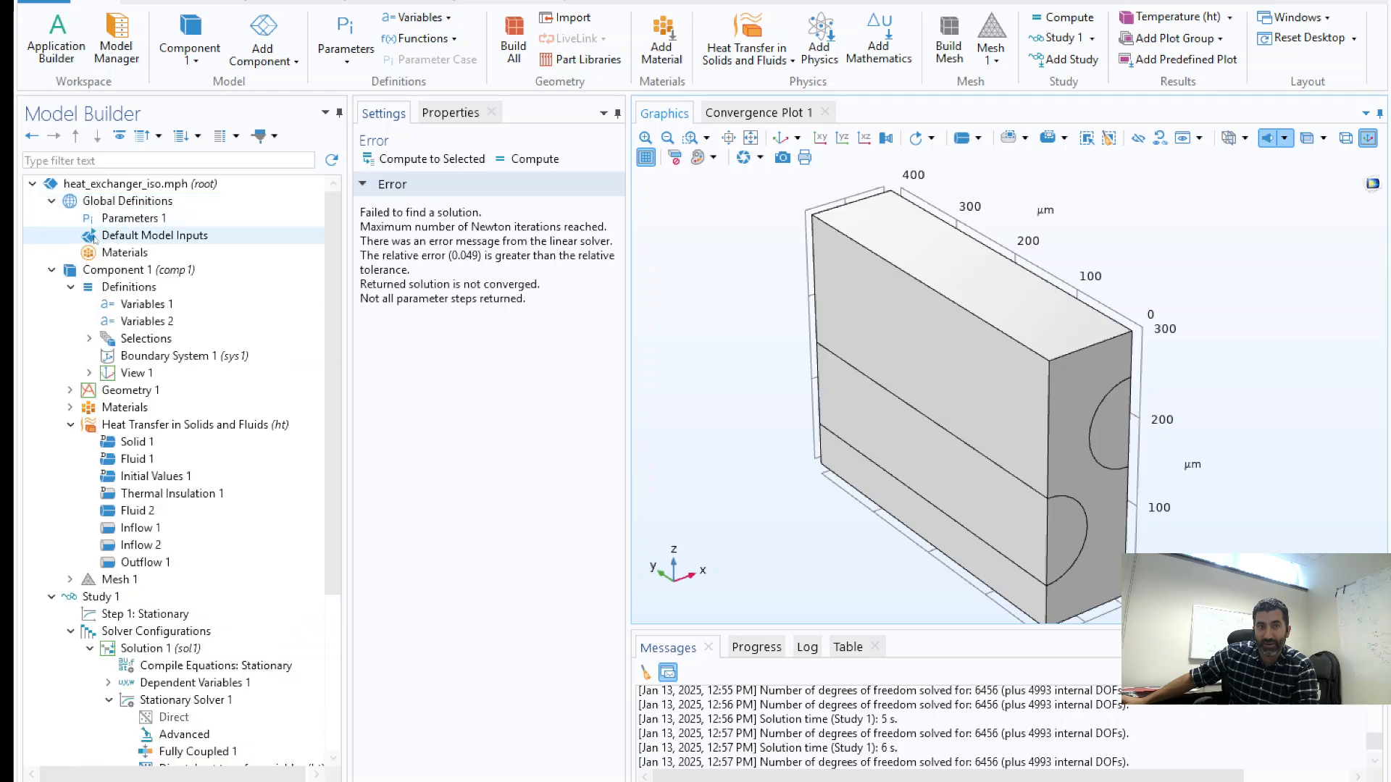
click(127, 218)
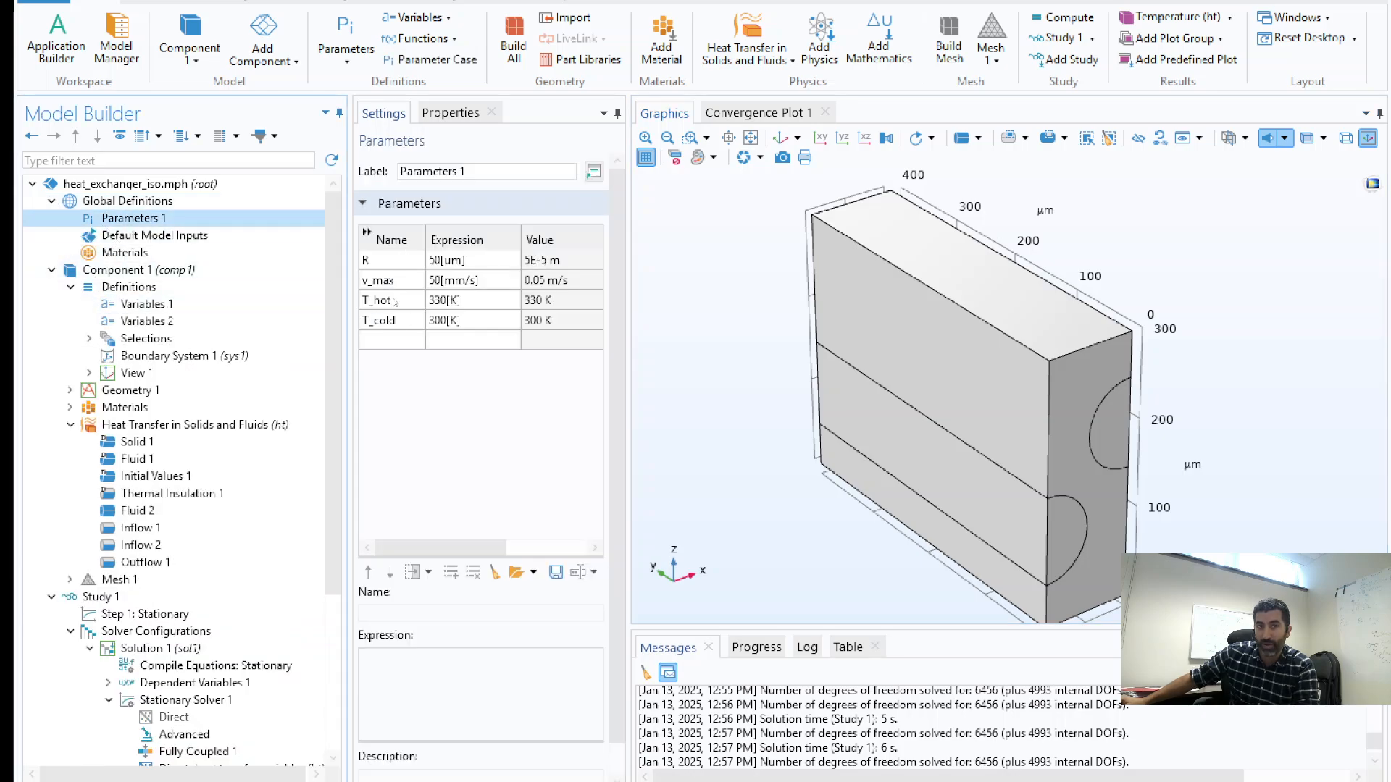
click(143, 304)
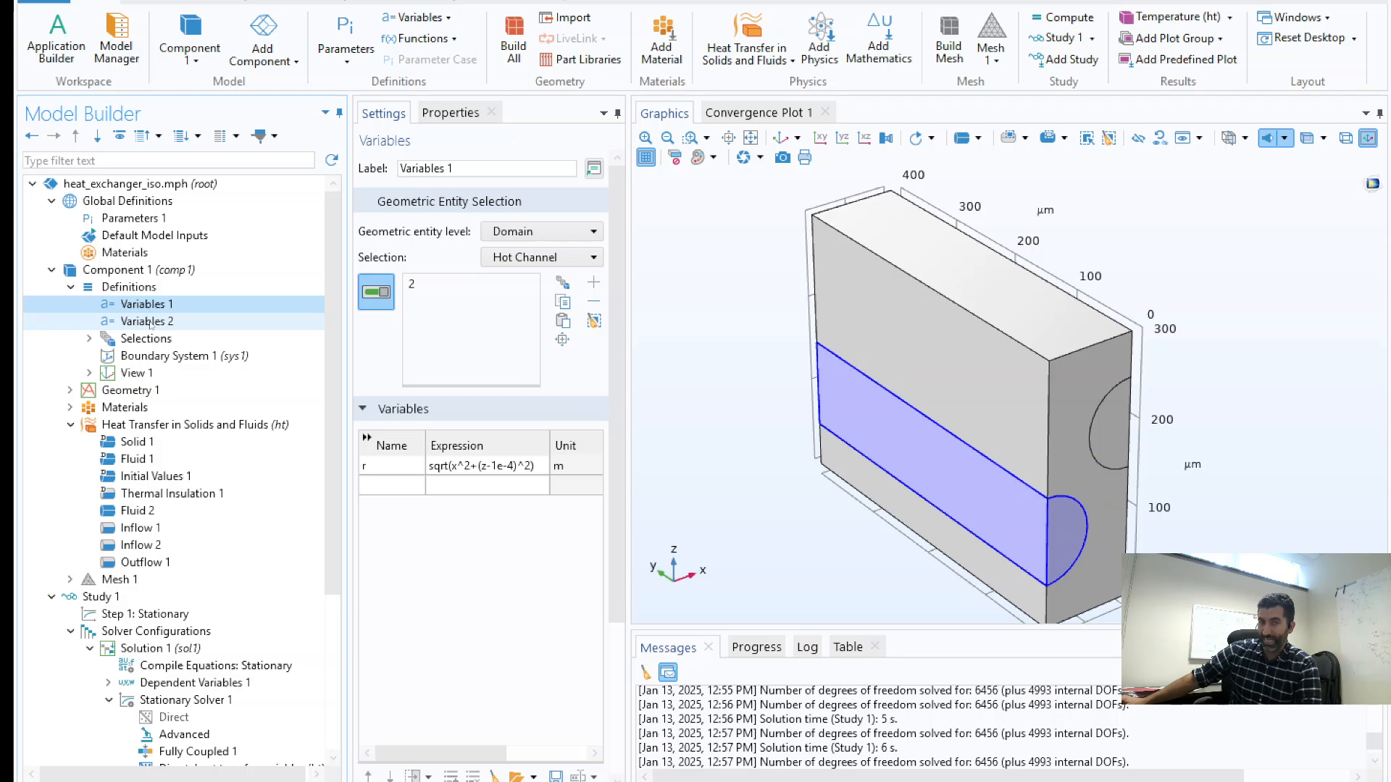
click(149, 321)
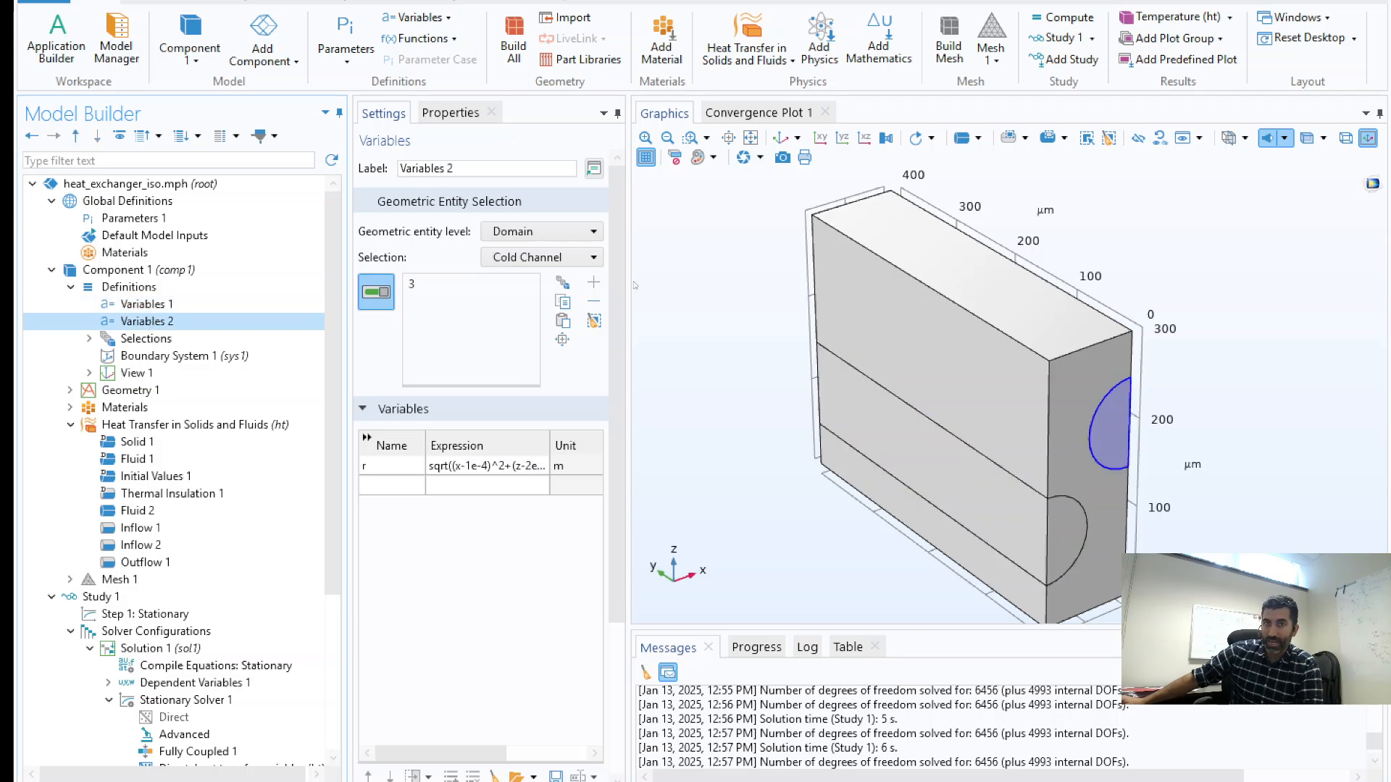
drag(635, 285, 873, 288)
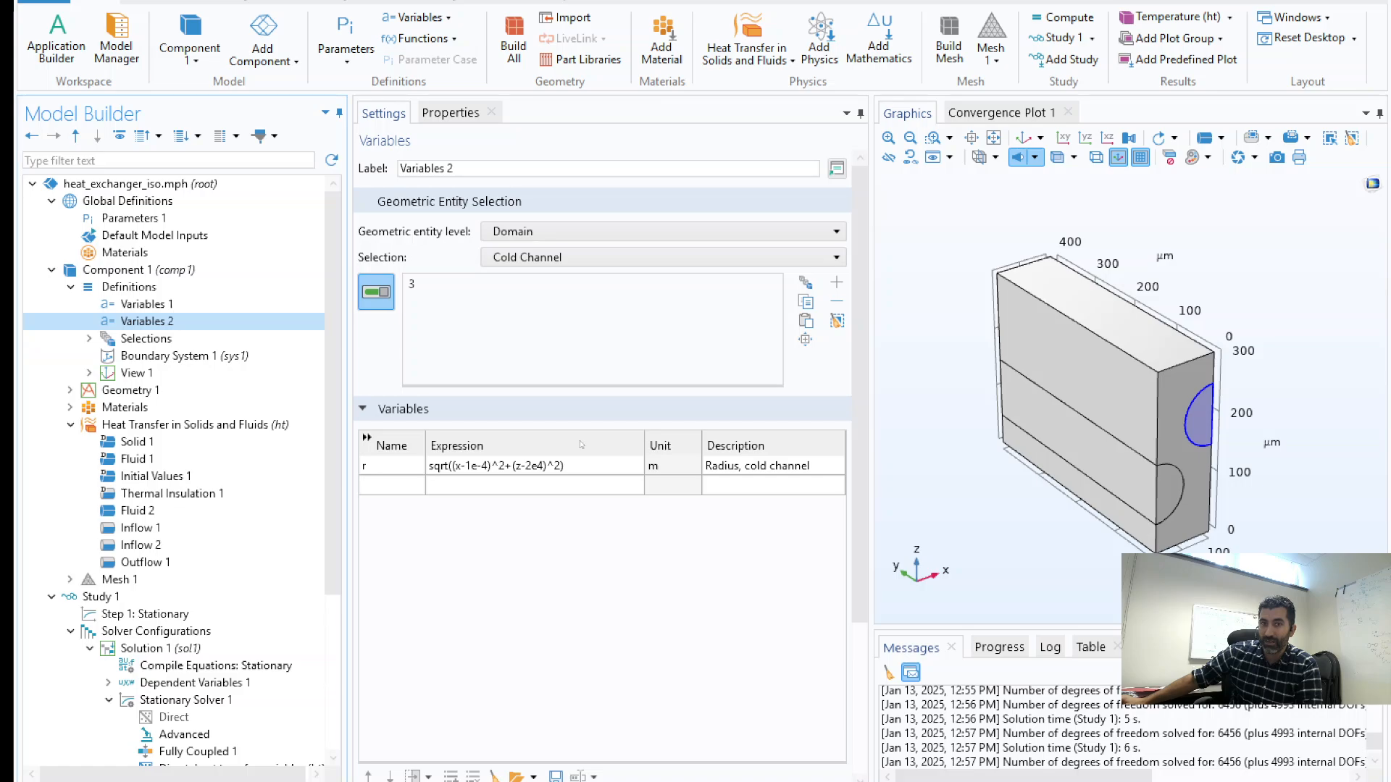
Step: Correct the cold channel's radius expression in Variables 2 to sqrt((x-1e-4)^2+(z-2e-4)^2)
click(159, 305)
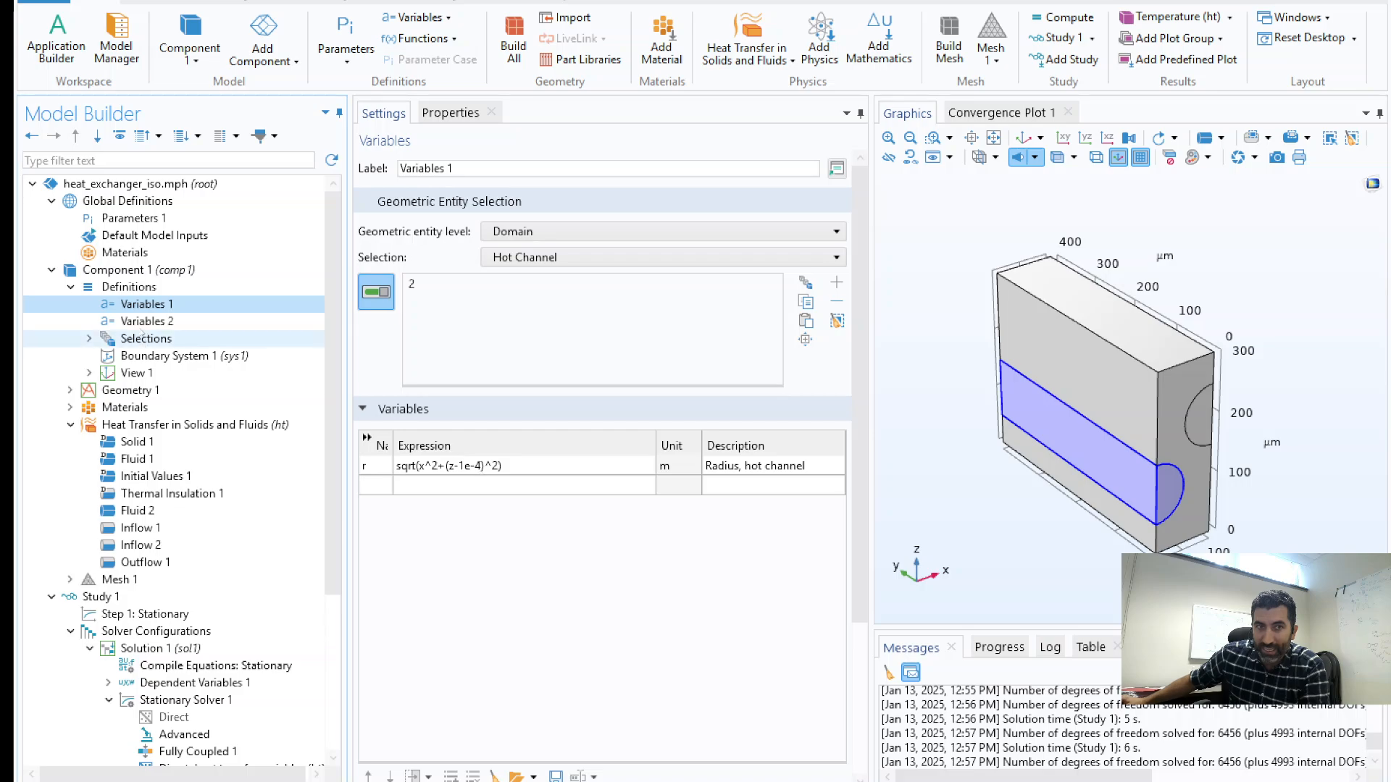
key(Down)
click(510, 467)
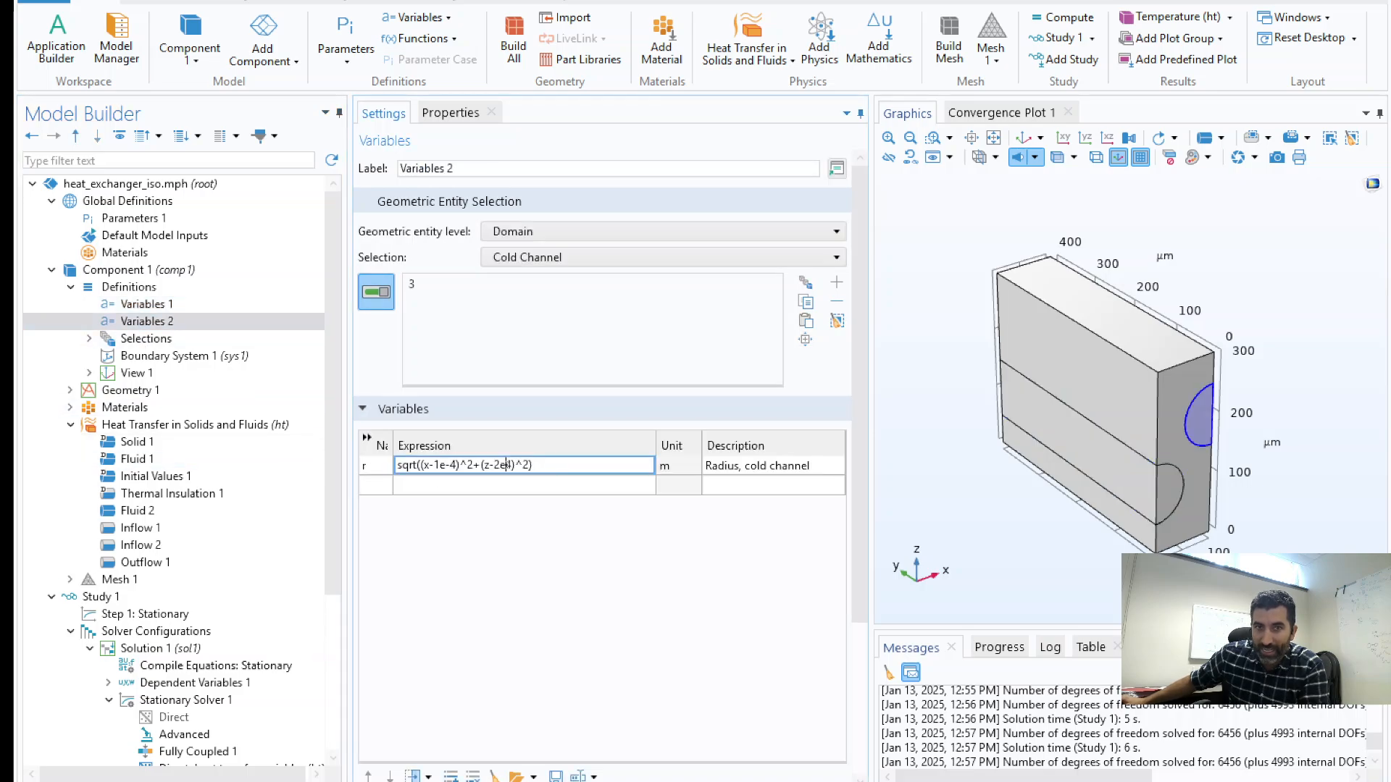
text(-)
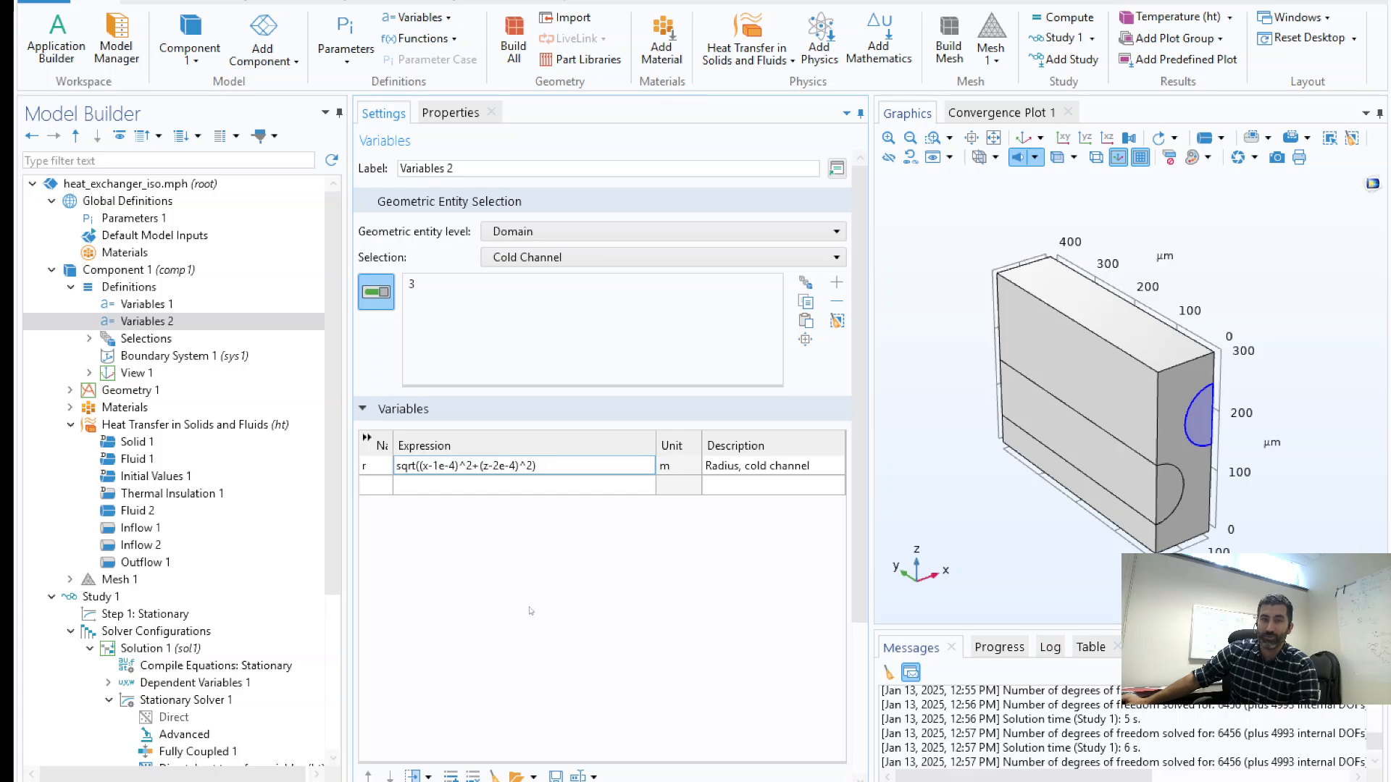
Step: Recompute Study 1 with the corrected cold channel radius and inspect the resulting temperature plot
click(78, 596)
right_click(79, 596)
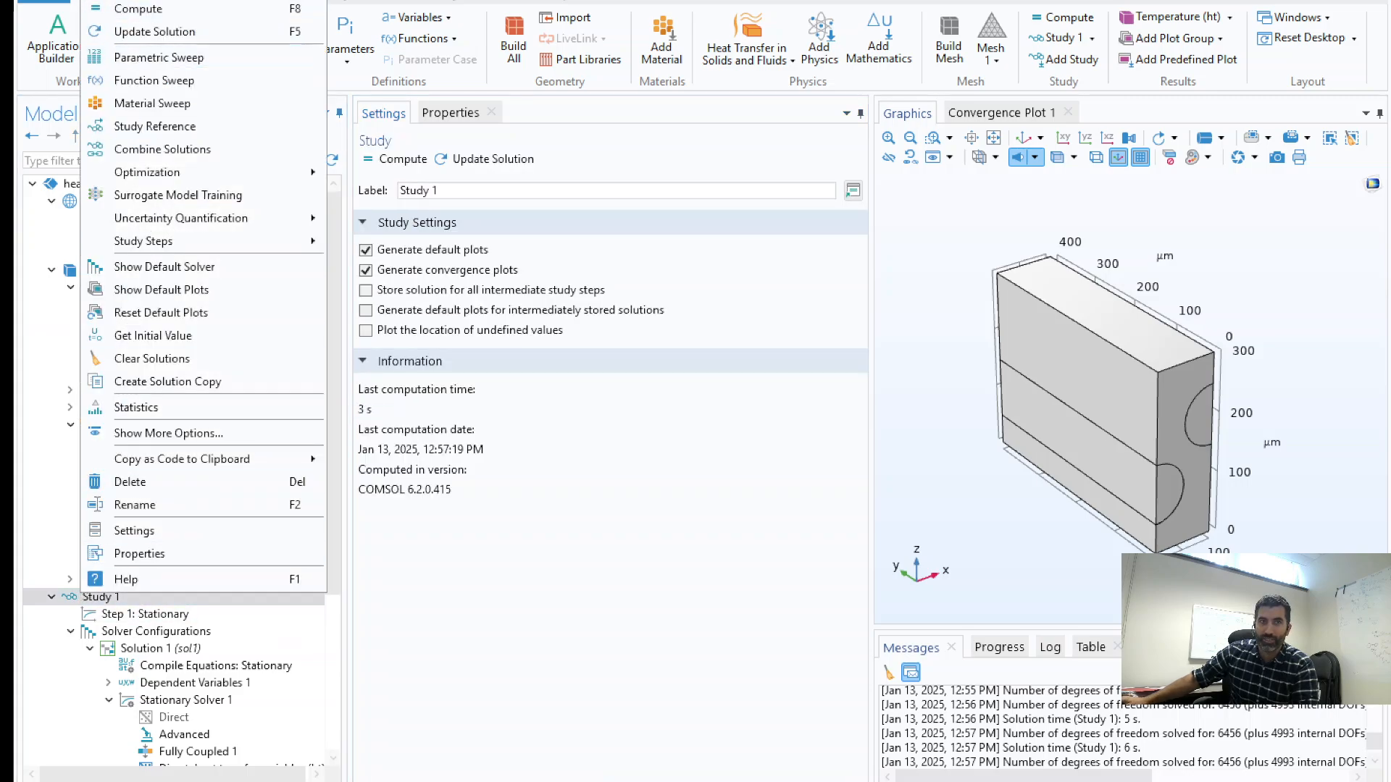
click(138, 10)
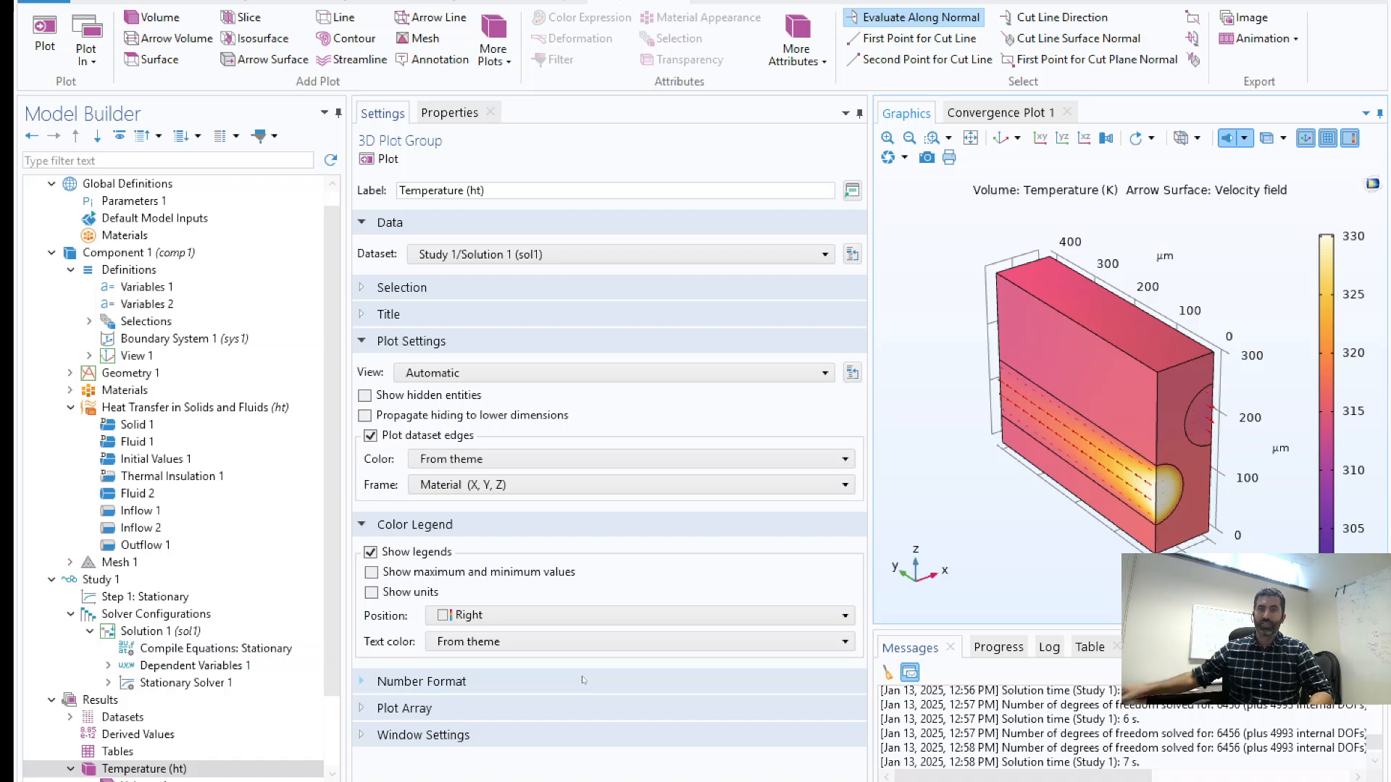
scroll(1166, 413, up, 2)
scroll(1167, 412, down, 2)
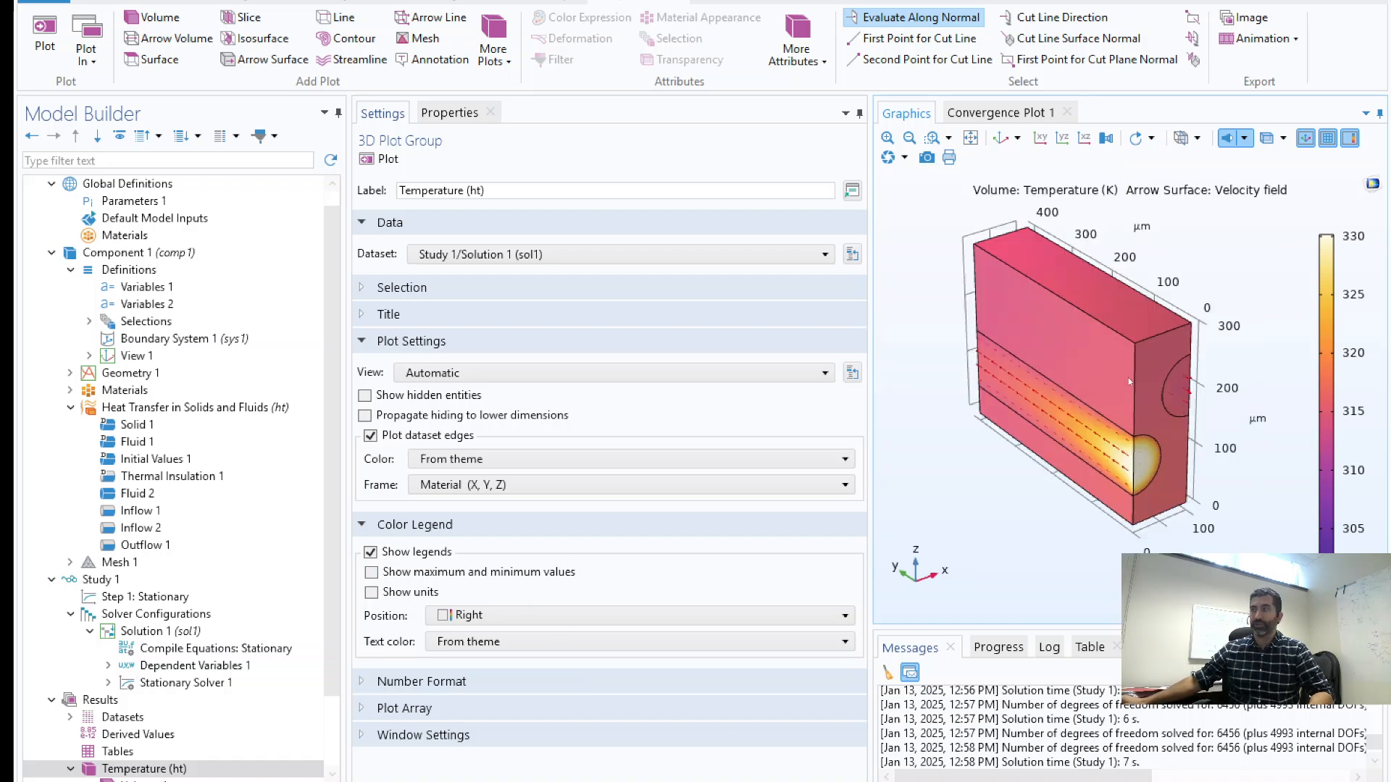